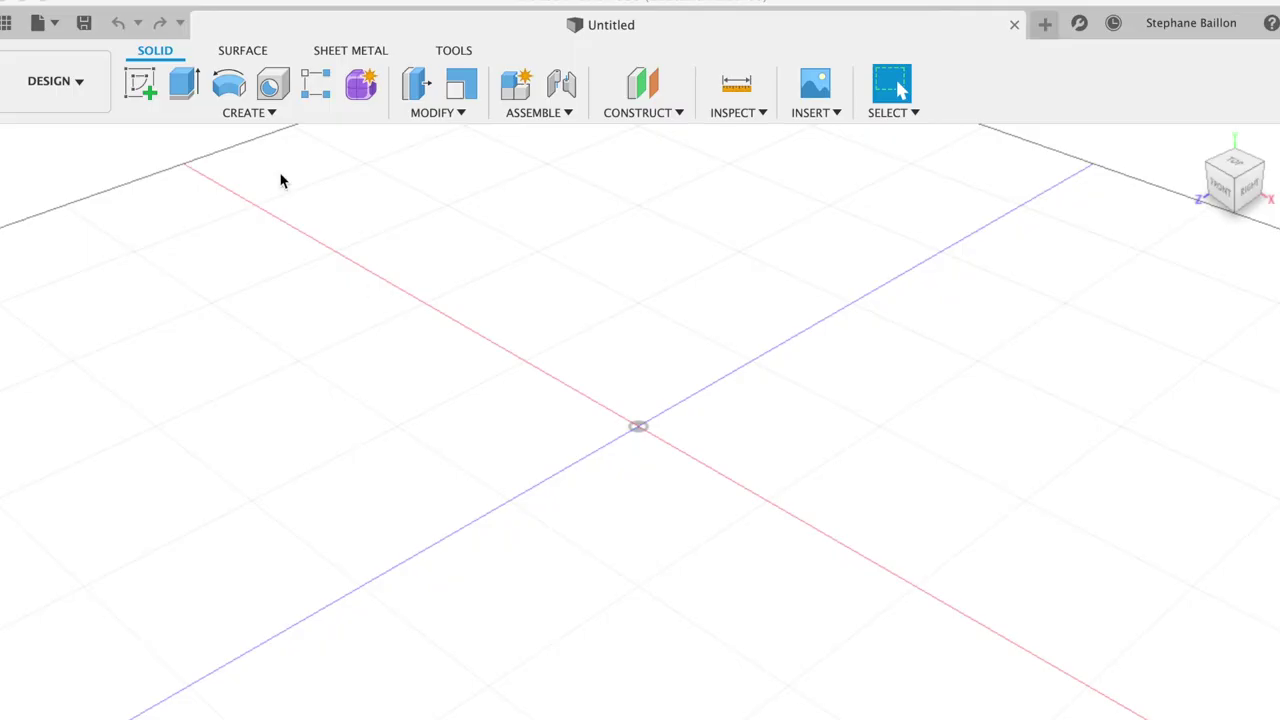
# - Start a new sketch on the XZ ground plane, viewed from Top
pyautogui.click(139, 88)
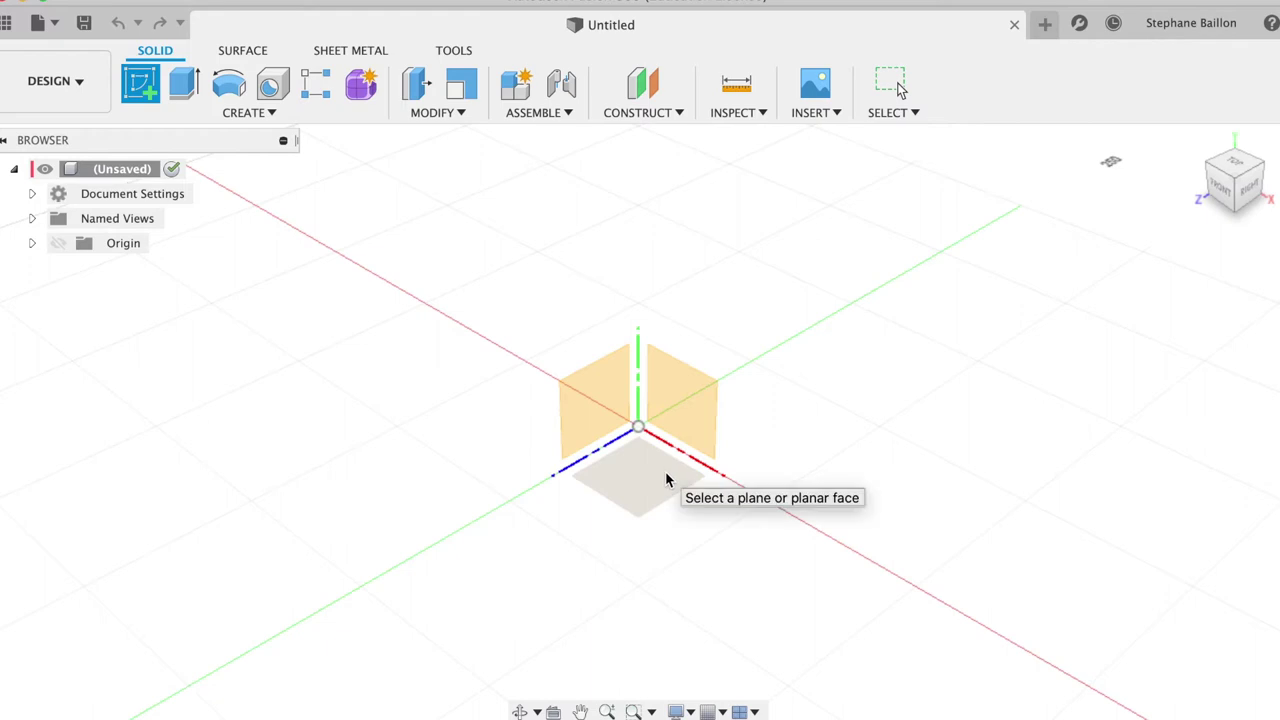
pyautogui.click(667, 480)
pyautogui.click(1216, 333)
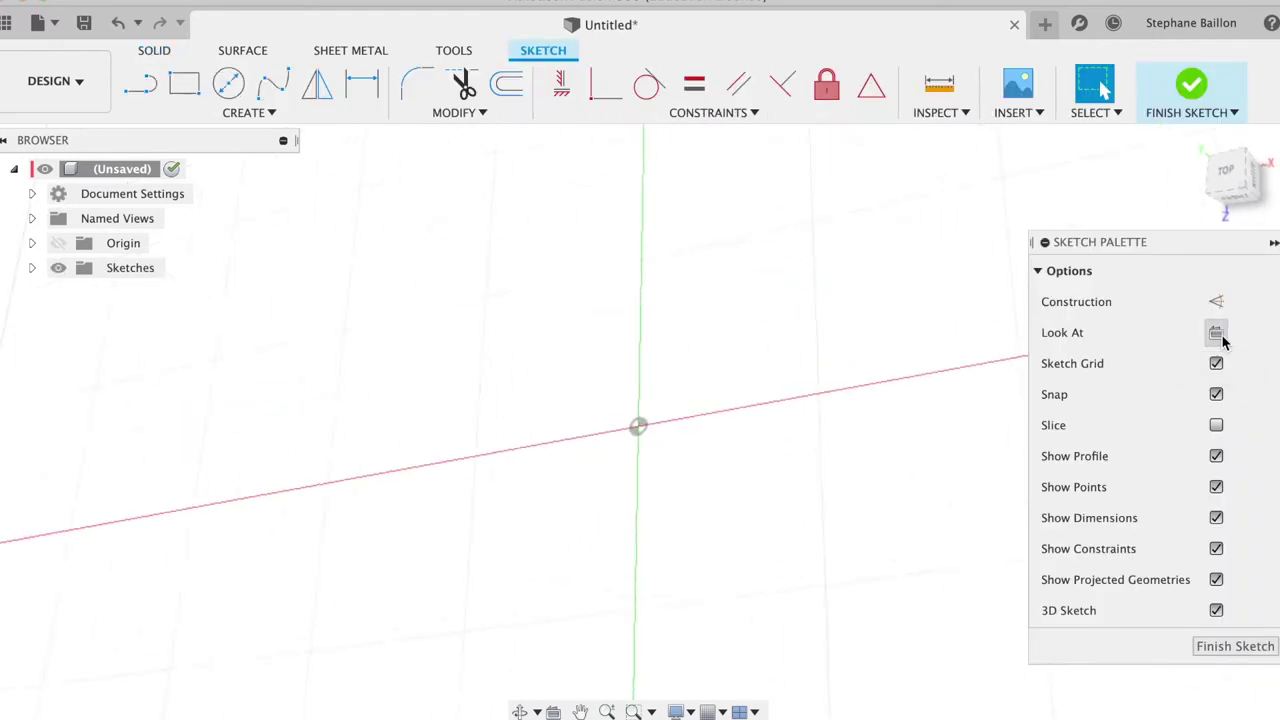
# - Draw a Center Diameter circle of 20 mm at the sketch origin
pyautogui.click(229, 88)
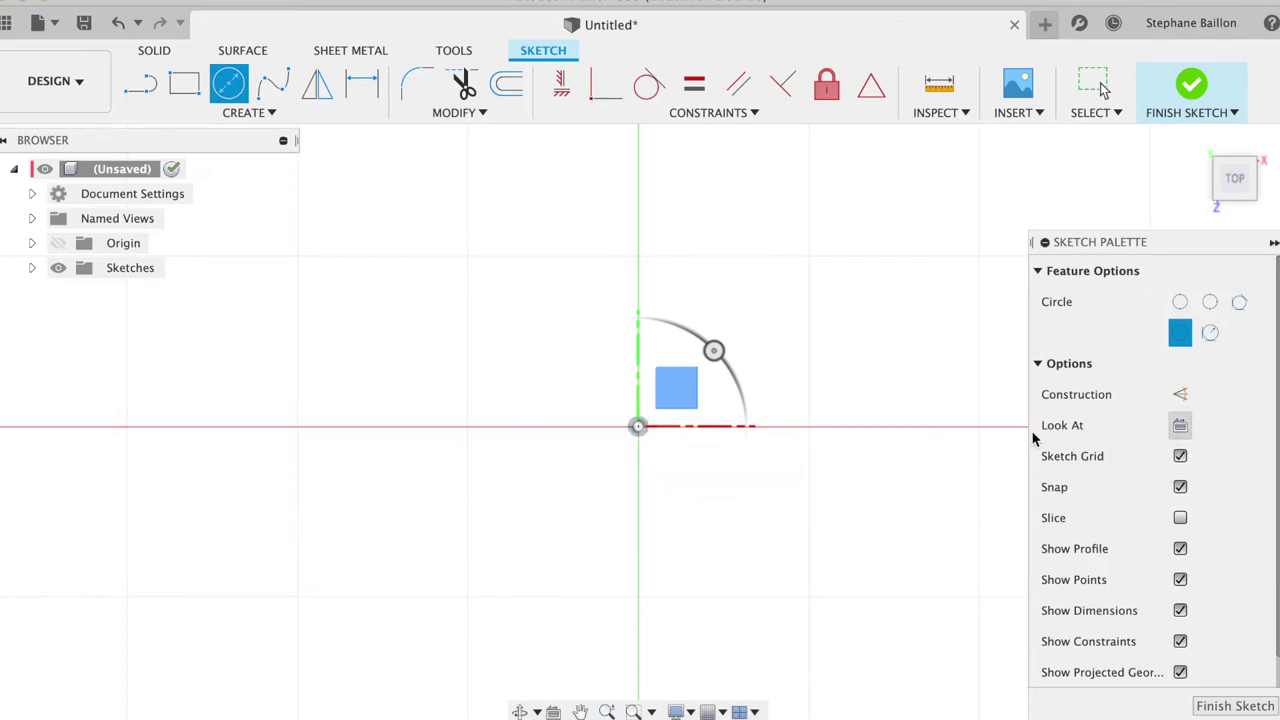
pyautogui.click(638, 427)
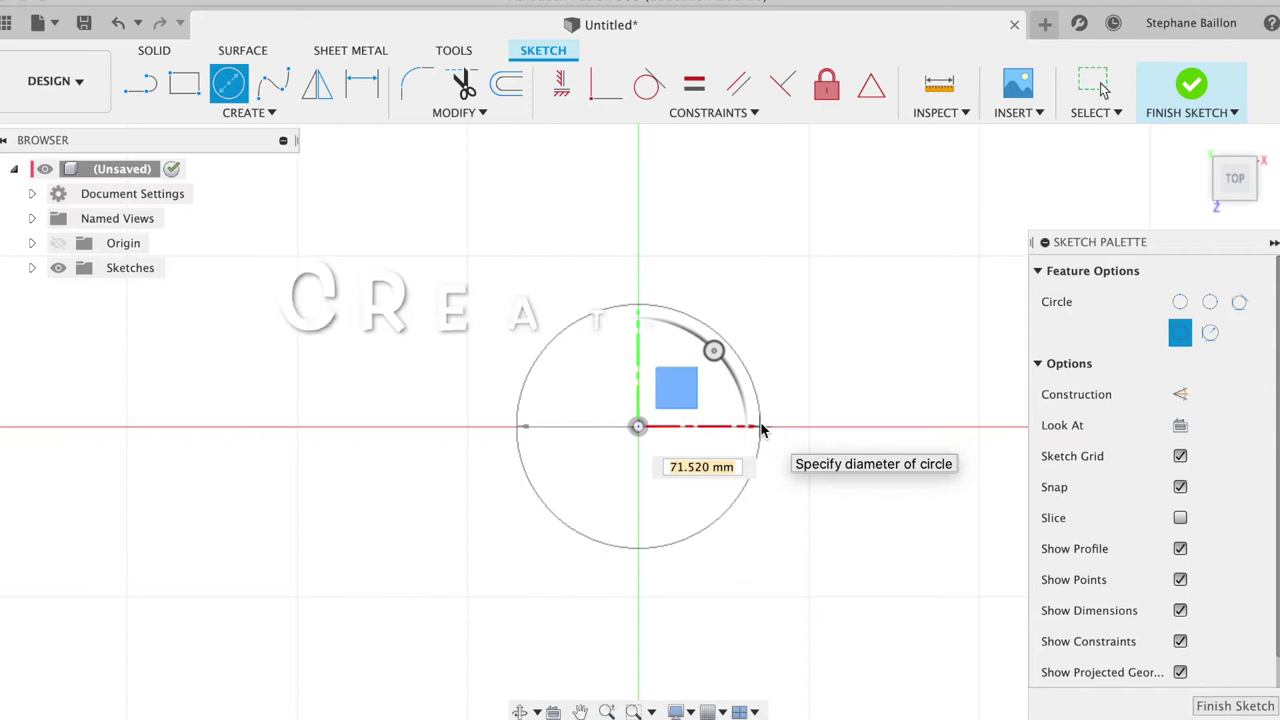
pyautogui.write('20')
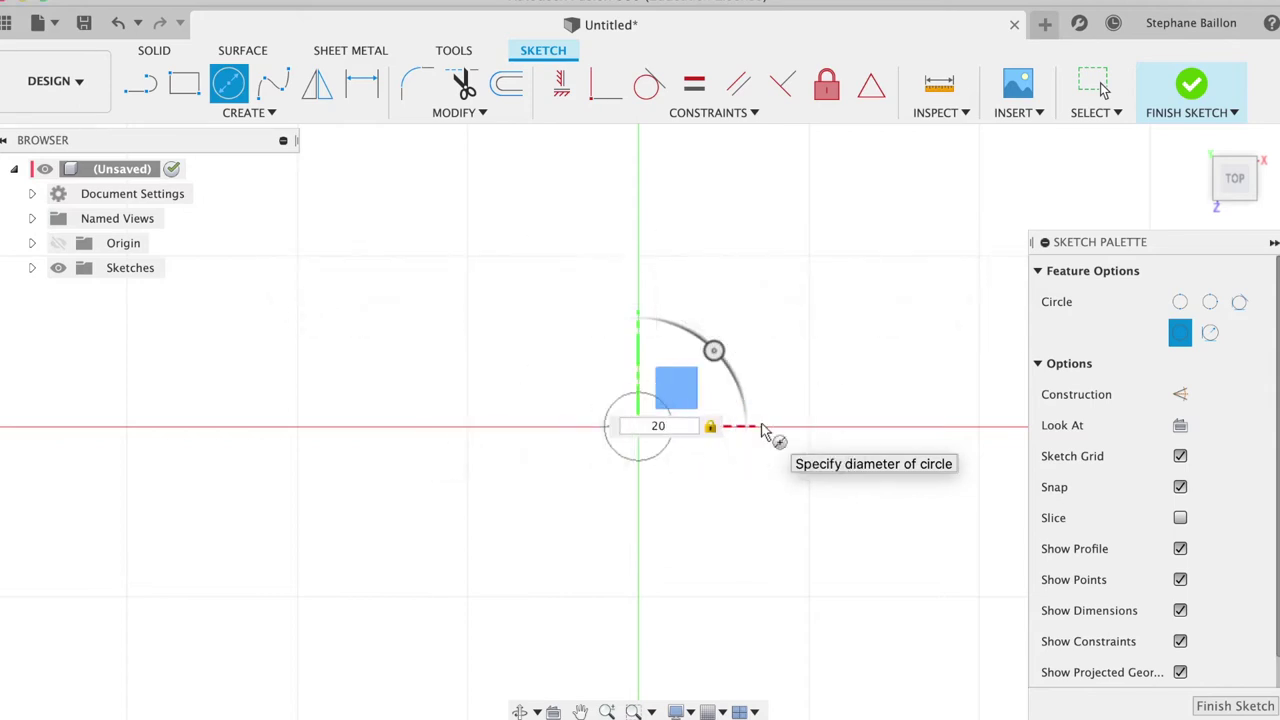
pyautogui.press('Return')
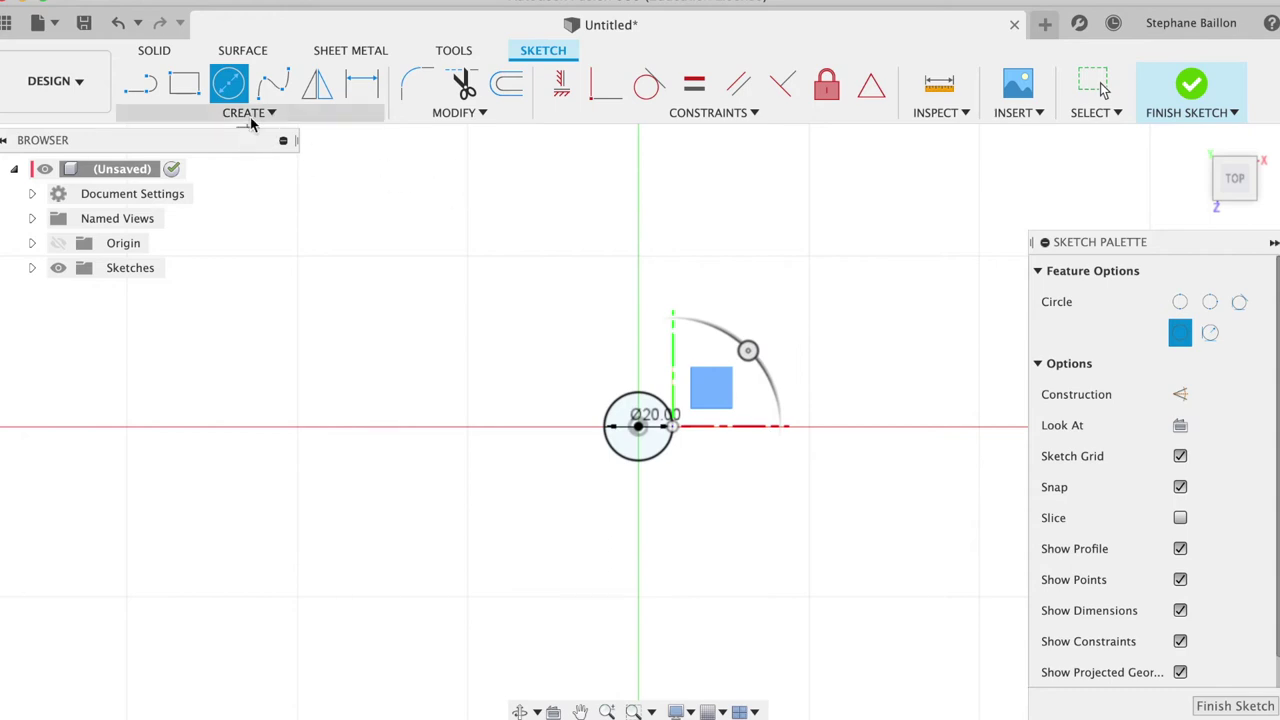
pyautogui.click(249, 113)
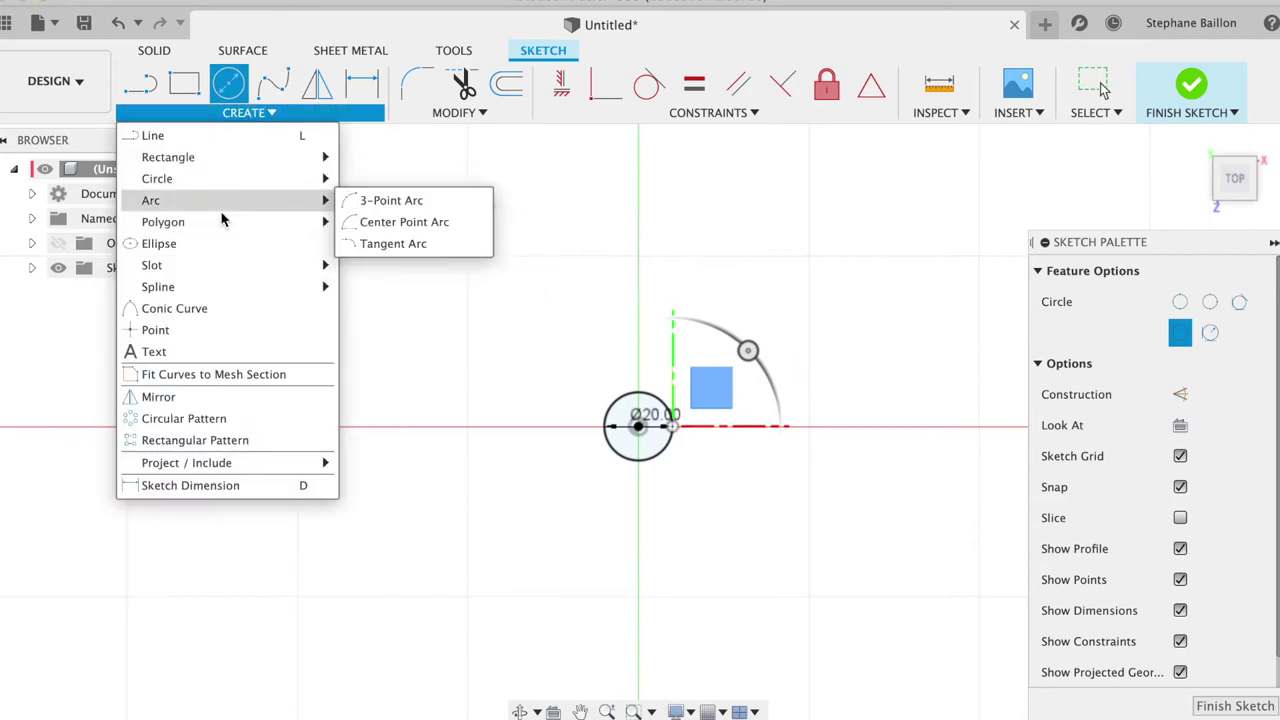
# - Place a circumscribed polygon at the origin and set it to 6 sides
pyautogui.click(395, 222)
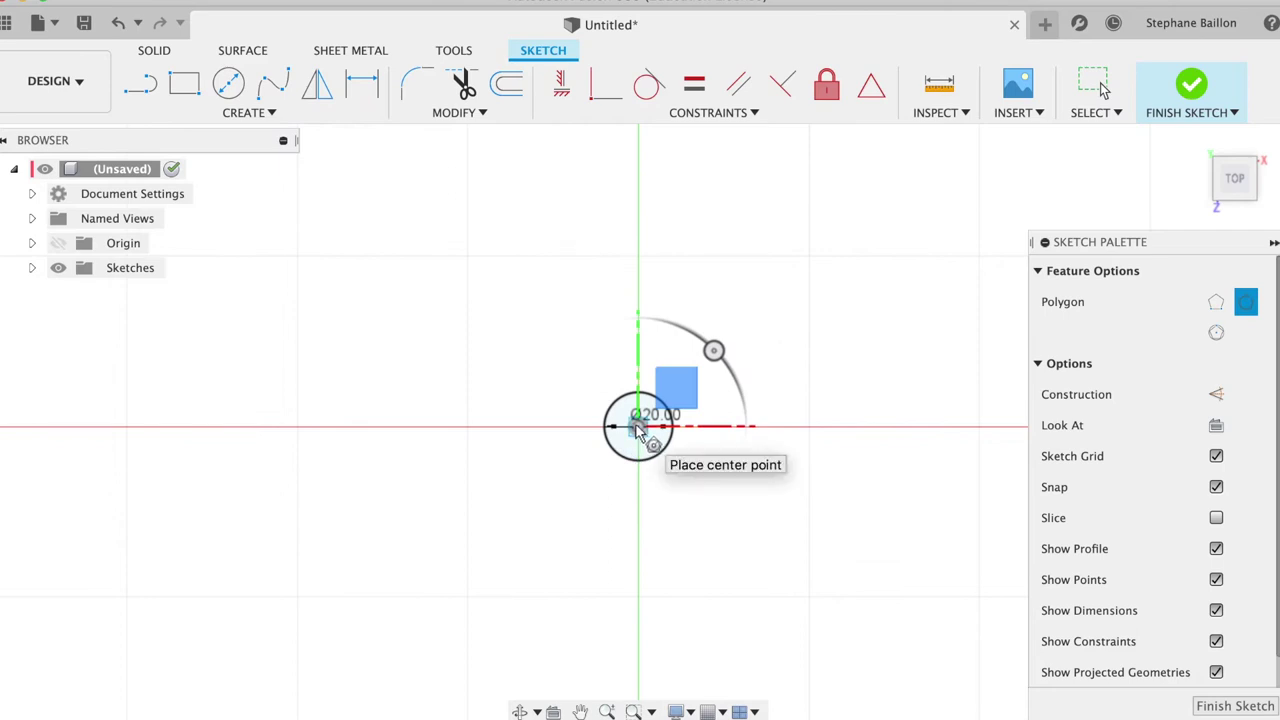
pyautogui.click(638, 428)
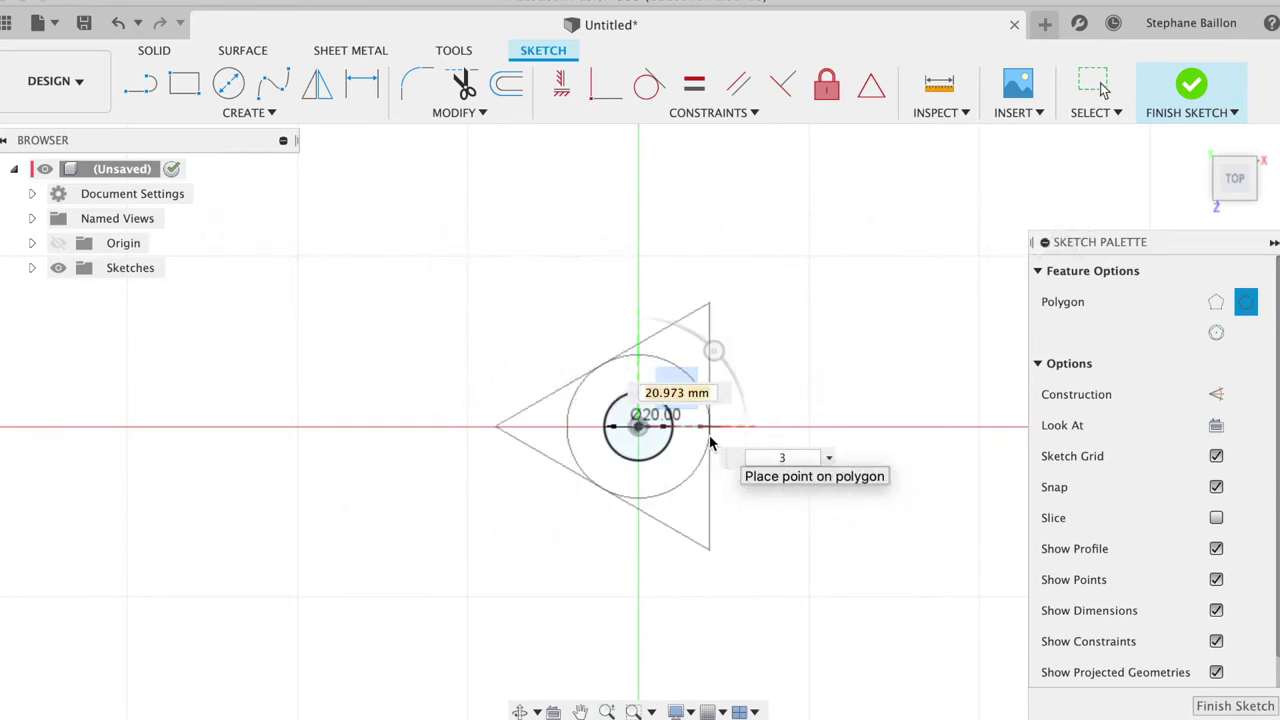
pyautogui.press('Tab')
pyautogui.write('6')
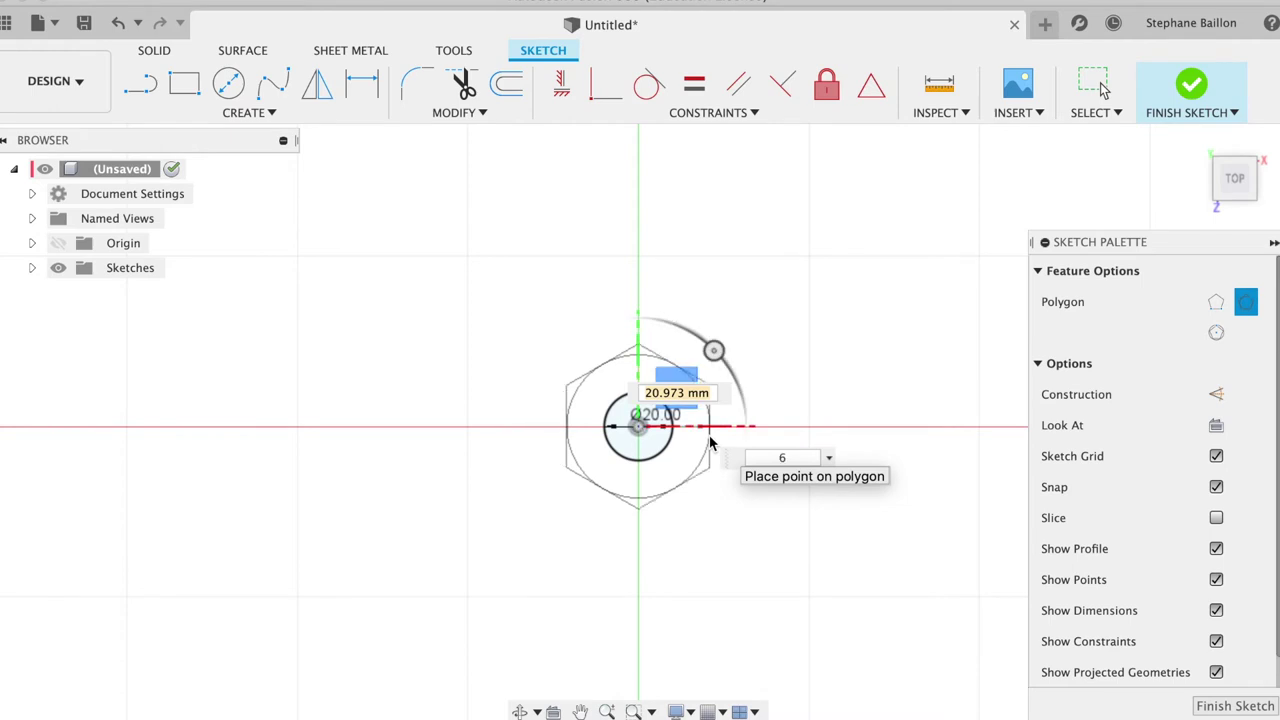
pyautogui.click(781, 383)
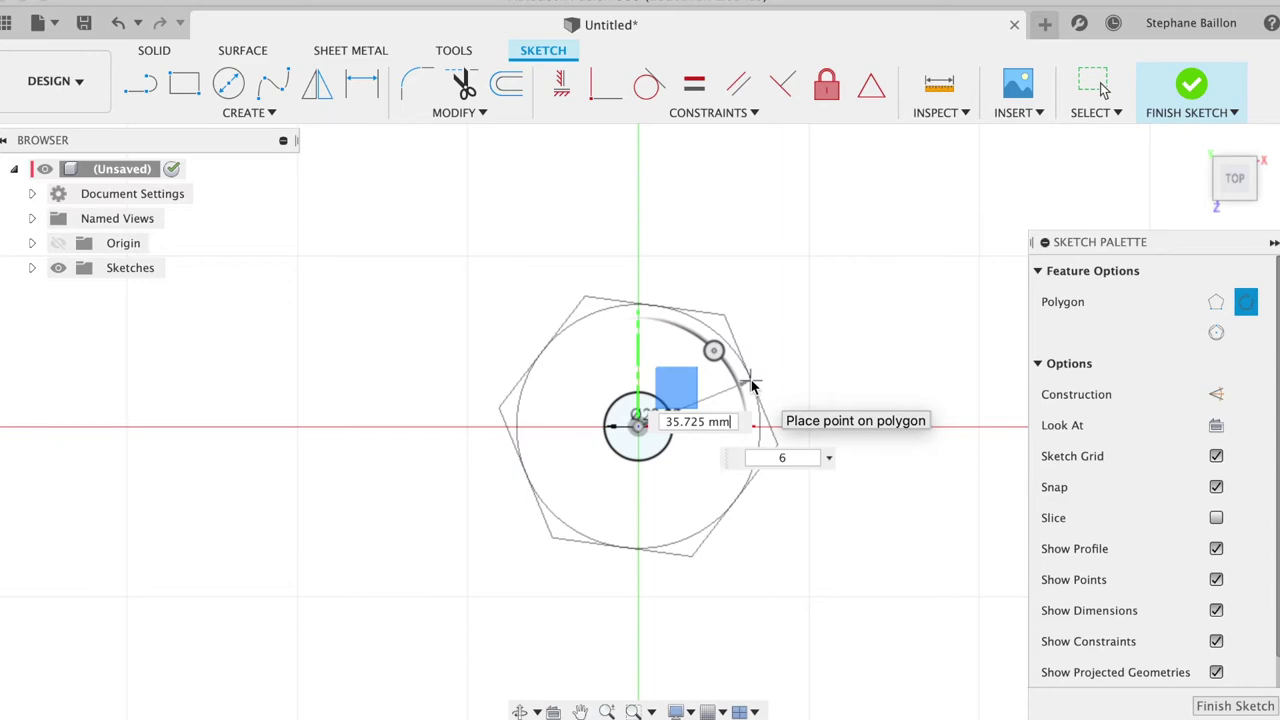
pyautogui.press('Tab')
pyautogui.write('62')
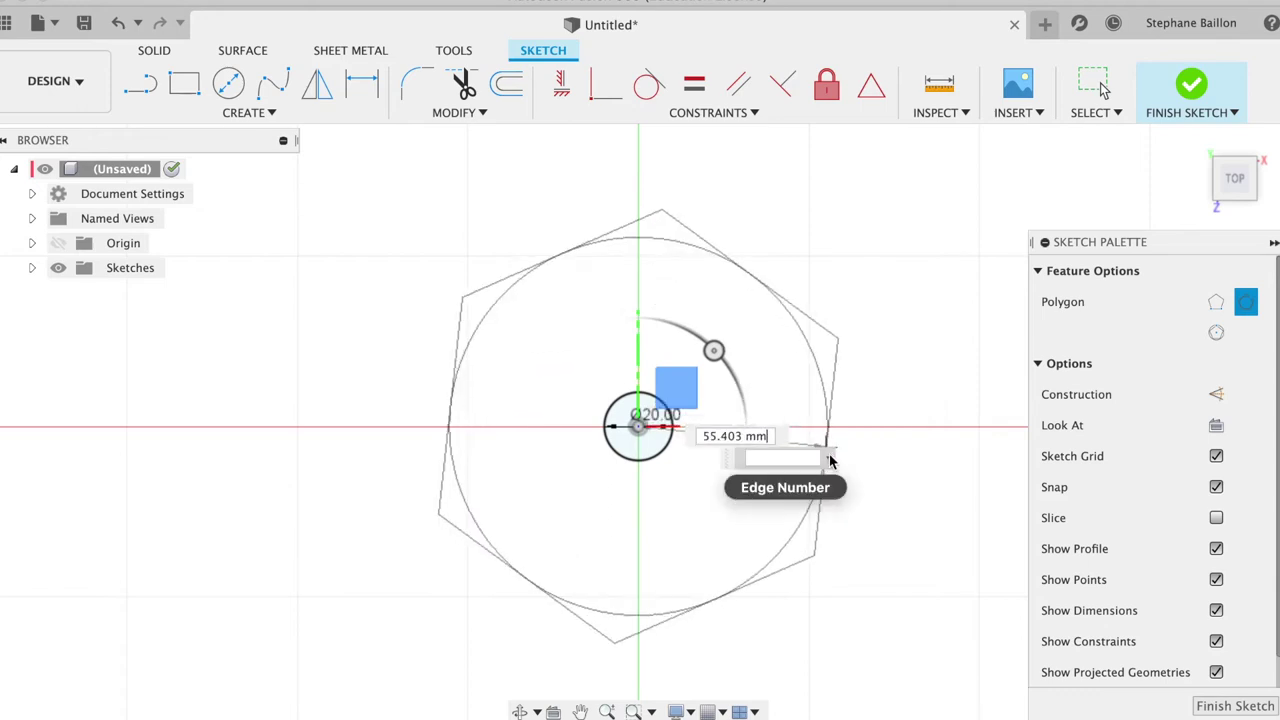
pyautogui.click(829, 458)
pyautogui.click(768, 484)
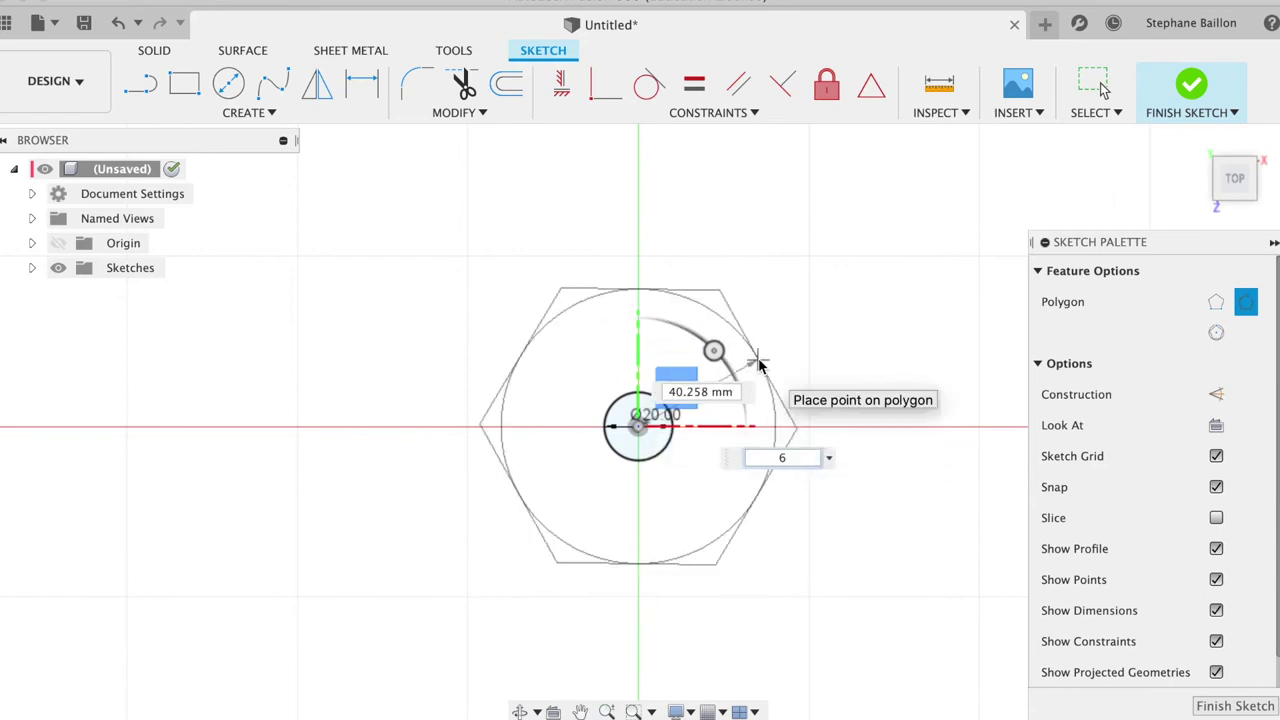
# - Size the hexagon at 20 mm and finish the sketch
pyautogui.press('Tab')
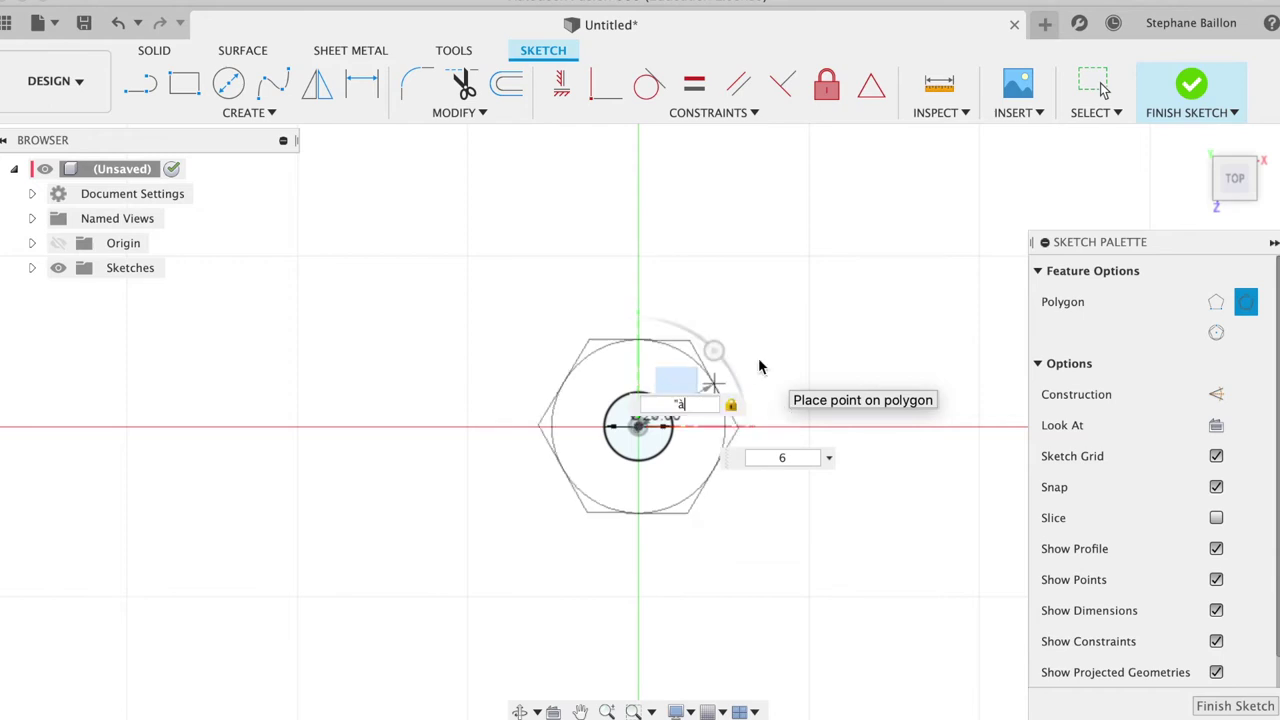
pyautogui.write('à')
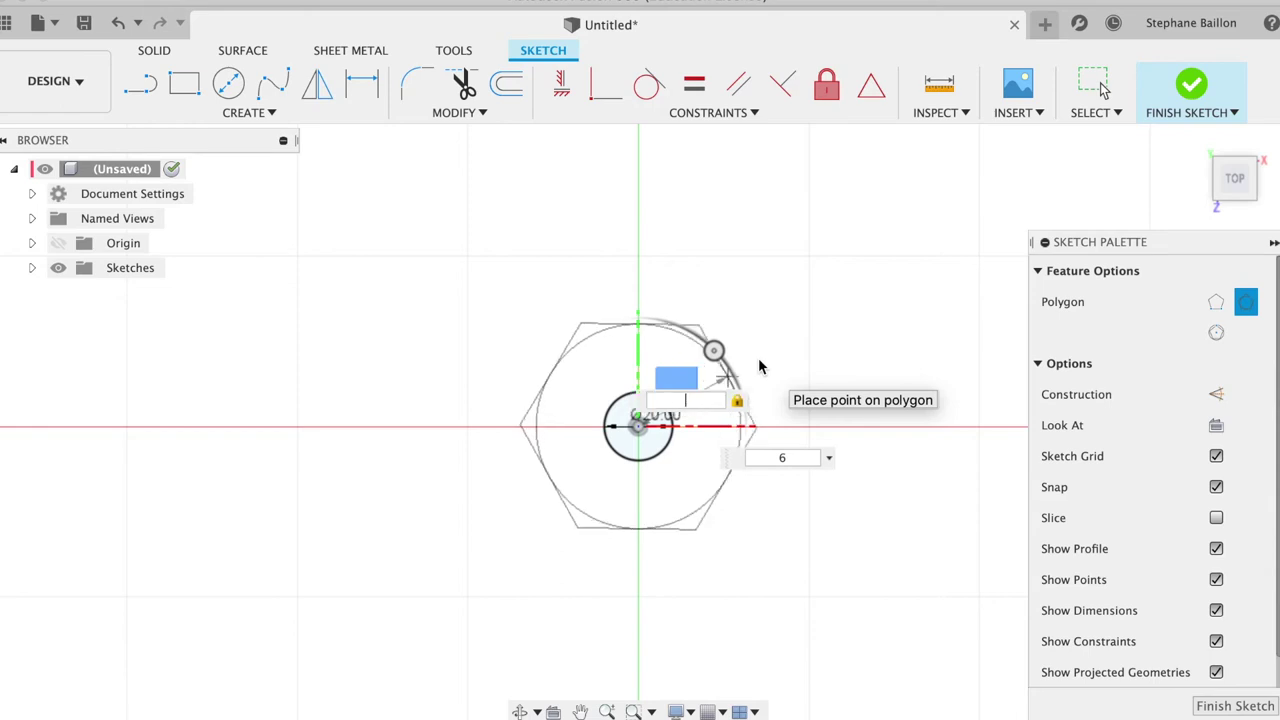
pyautogui.write('0')
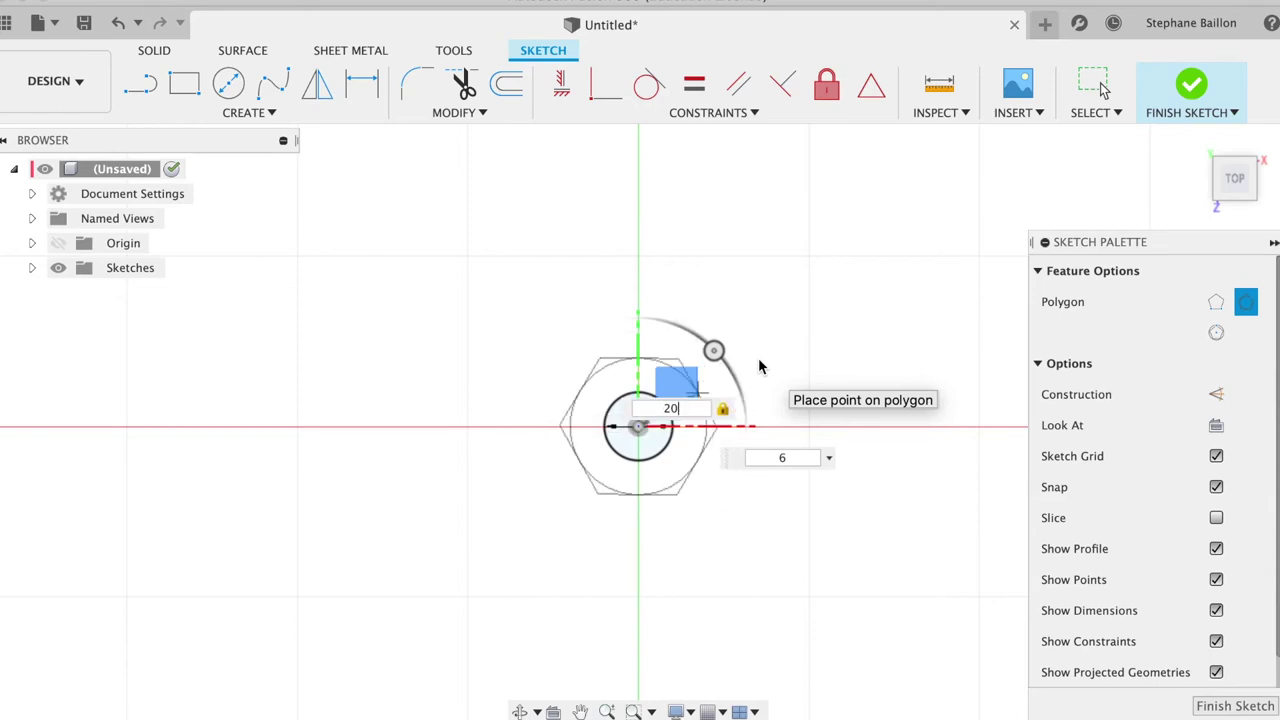
pyautogui.press('Return')
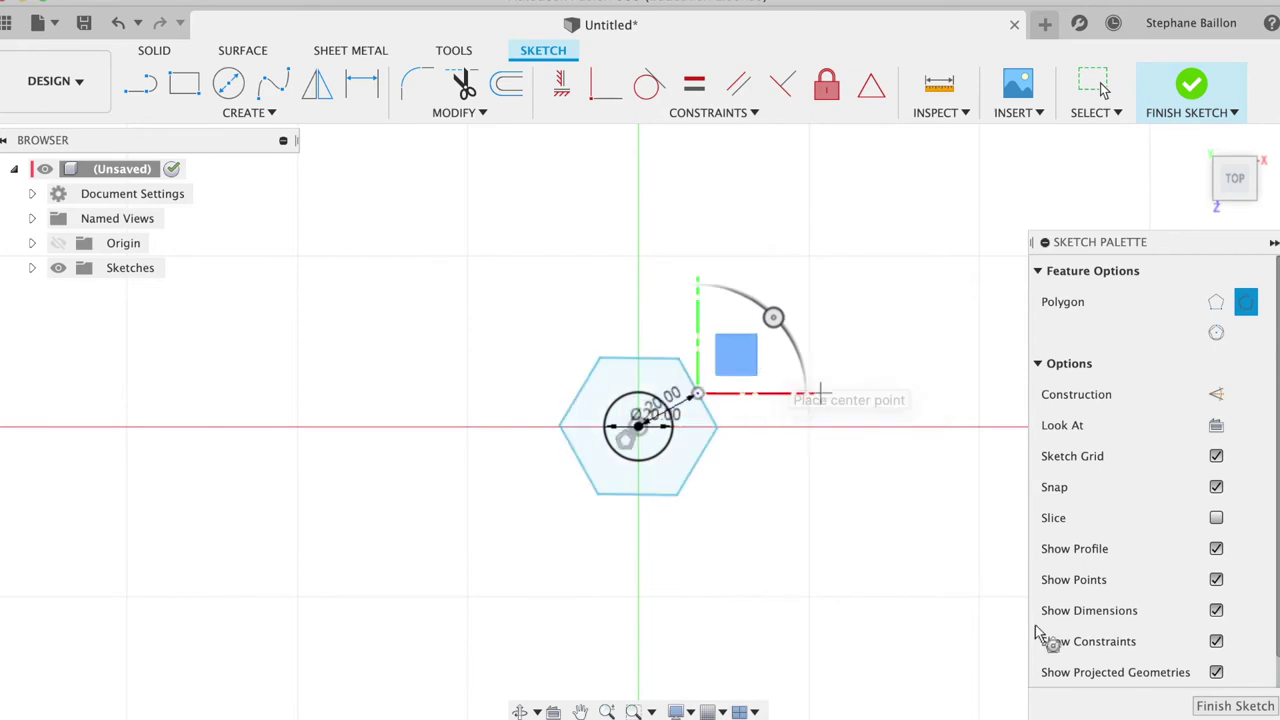
pyautogui.click(1235, 705)
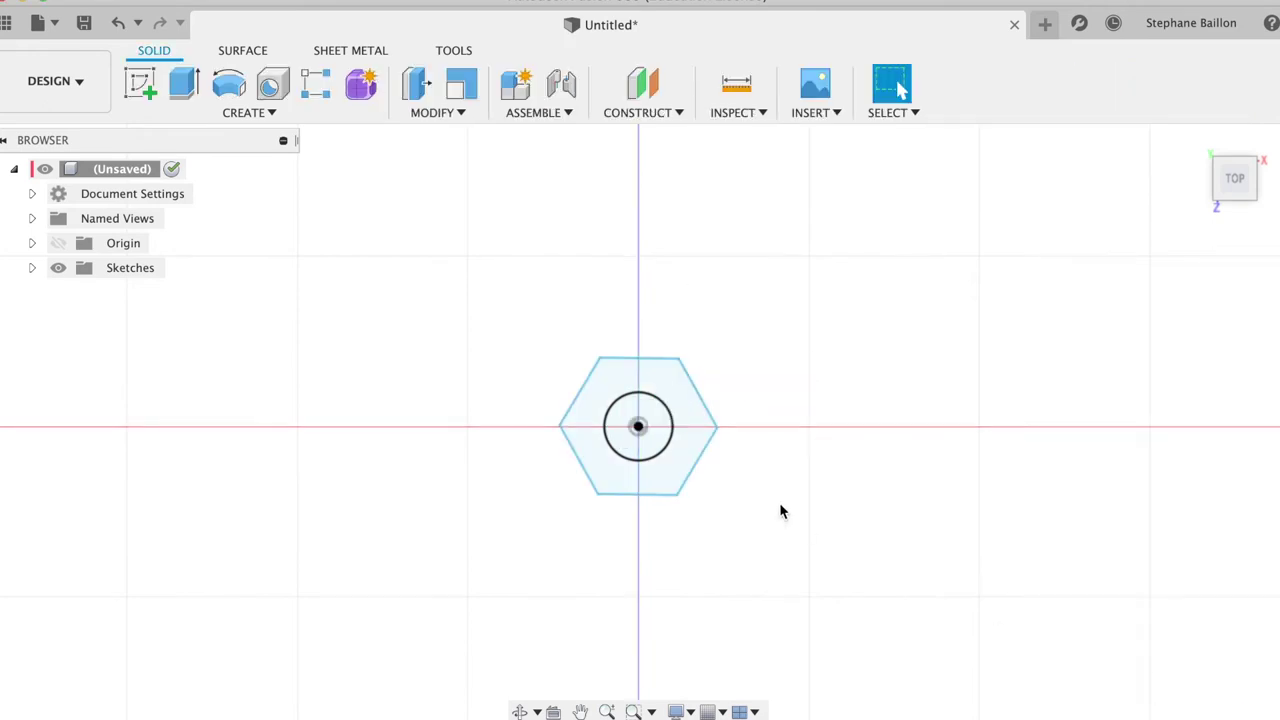
# - Extrude the hexagon profile with its hole 1 cm into the solid Body1
pyautogui.click(690, 444)
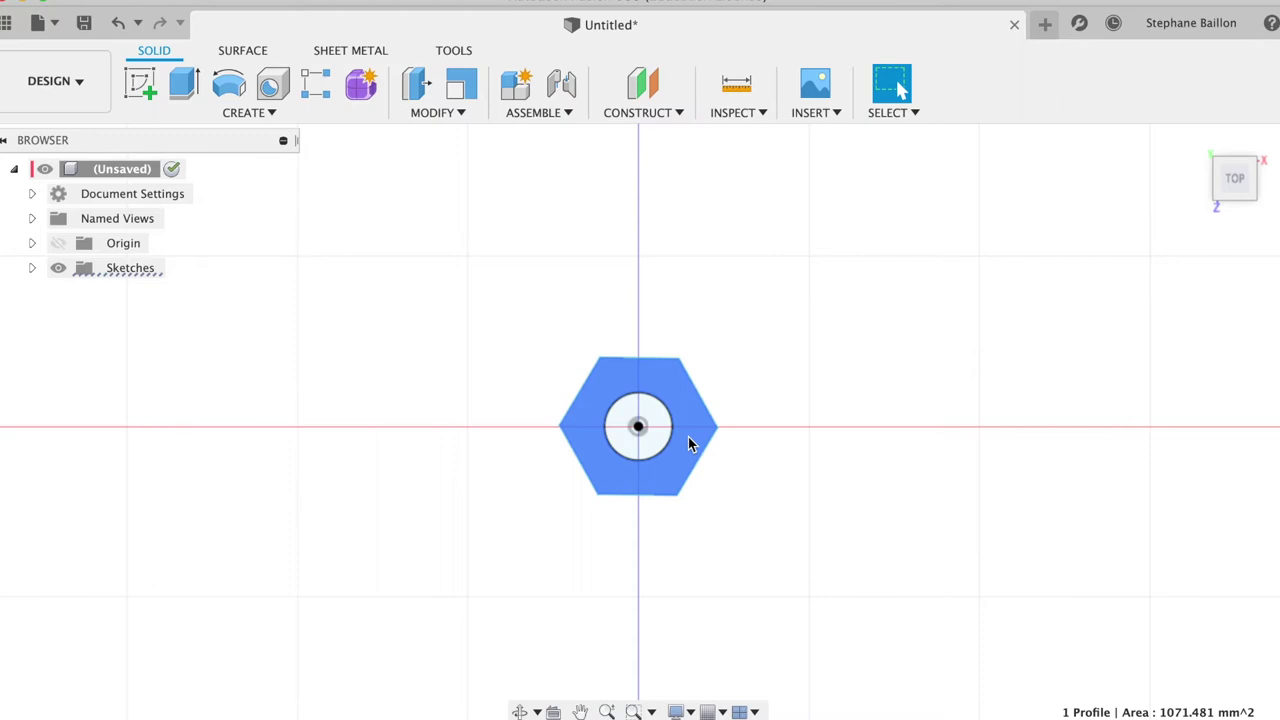
pyautogui.press('e')
pyautogui.click(1263, 396)
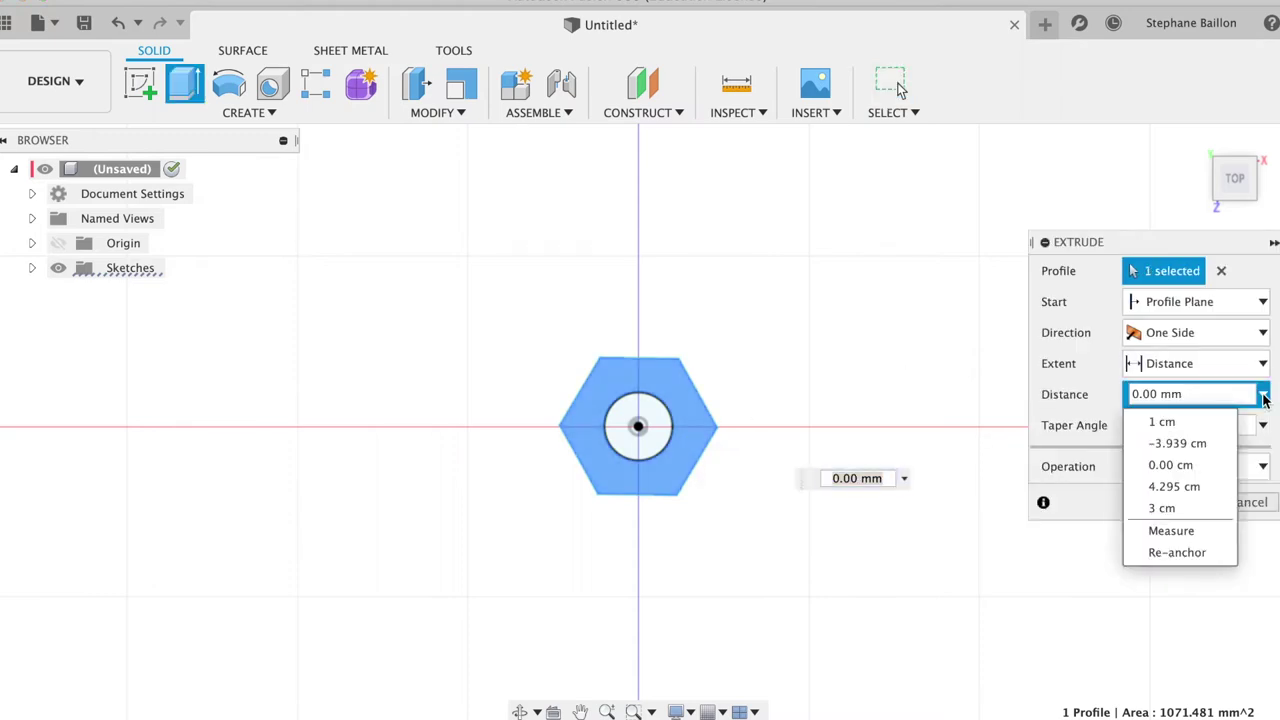
pyautogui.click(1201, 421)
pyautogui.click(1183, 505)
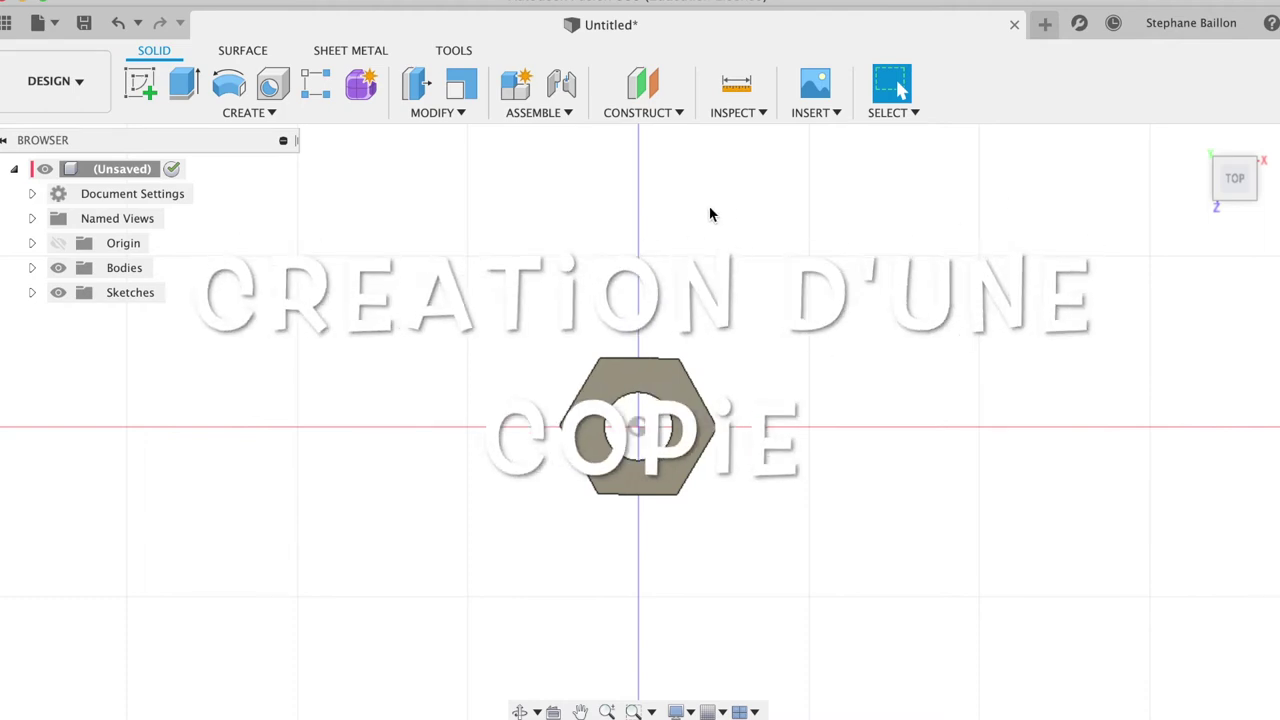
pyautogui.click(31, 268)
# - Copy and paste Body1, moving the copy Body2 about 55 mm along X
pyautogui.click(130, 294)
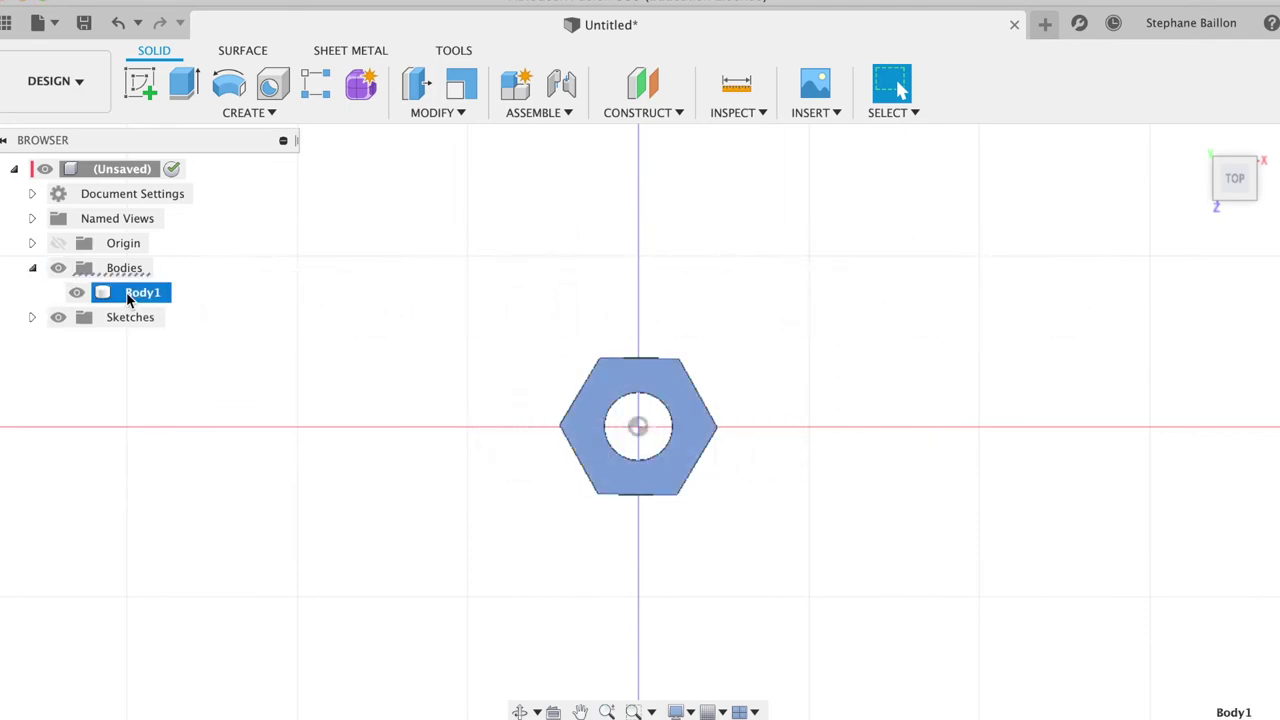
pyautogui.hotkey('ctrl', 'c')
pyautogui.hotkey('ctrl', 'v')
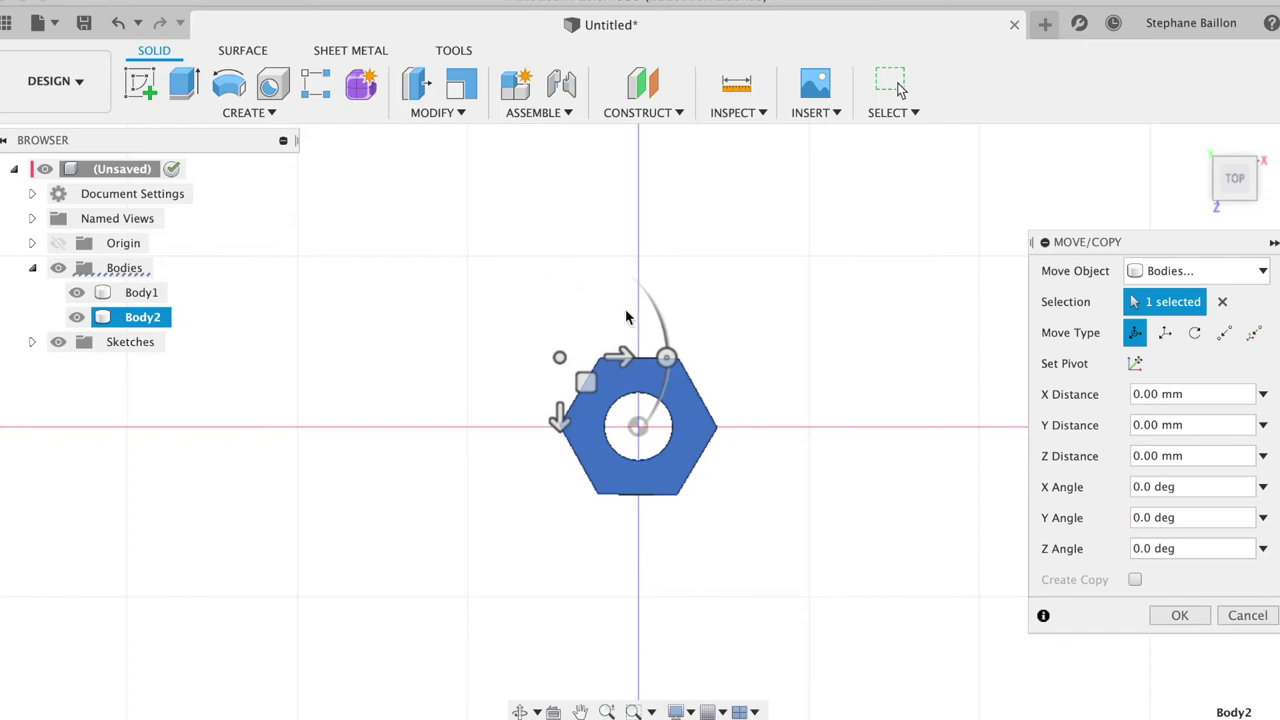
pyautogui.moveTo(628, 362); pyautogui.dragTo(815, 377)
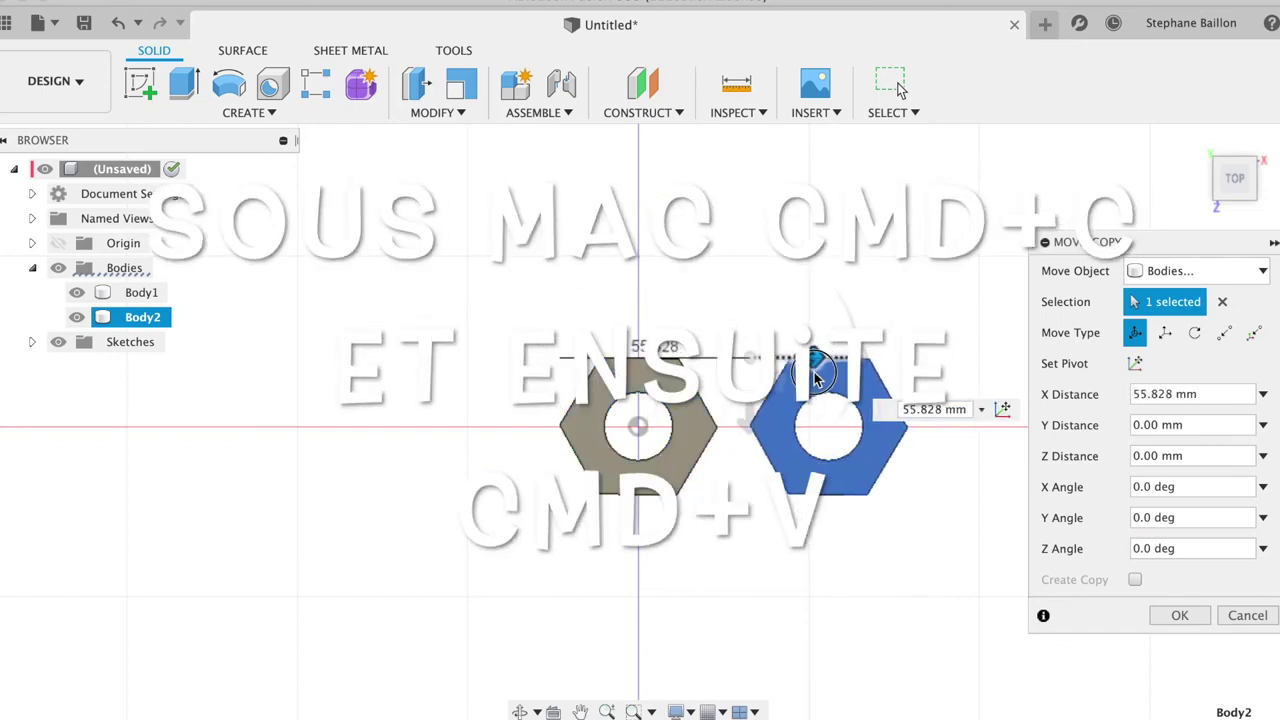
pyautogui.click(1180, 616)
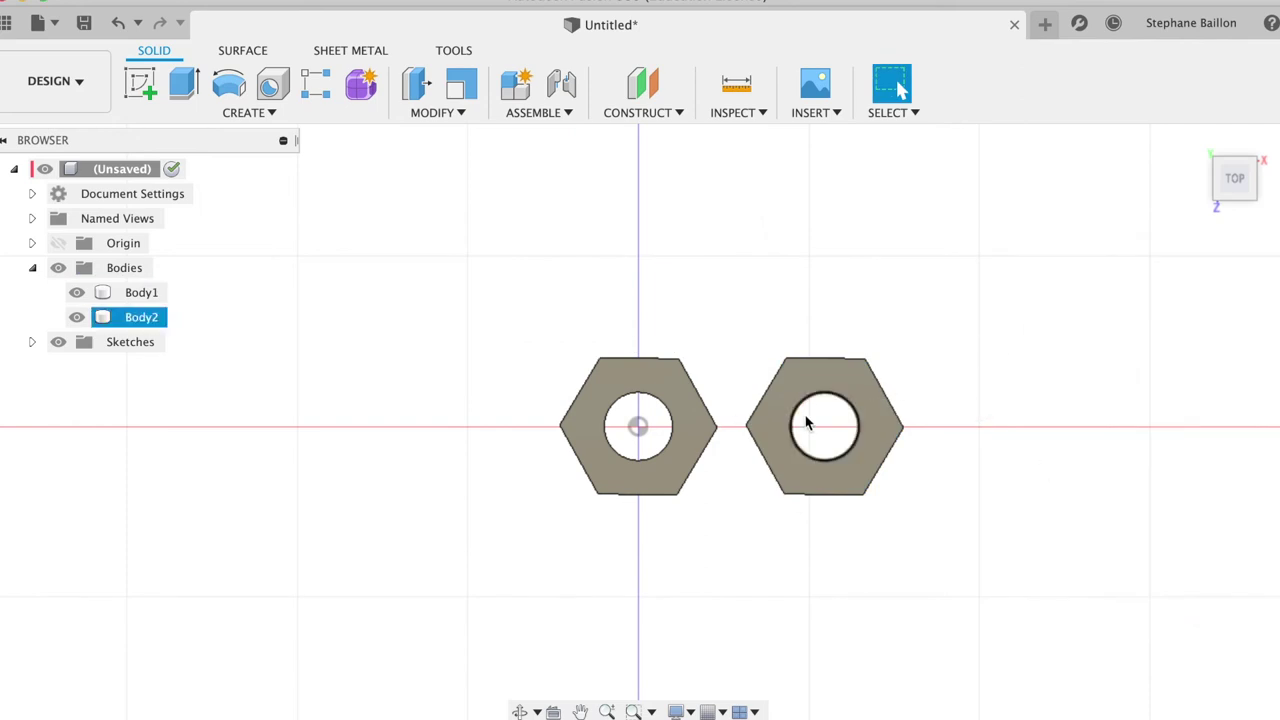
pyautogui.click(855, 425)
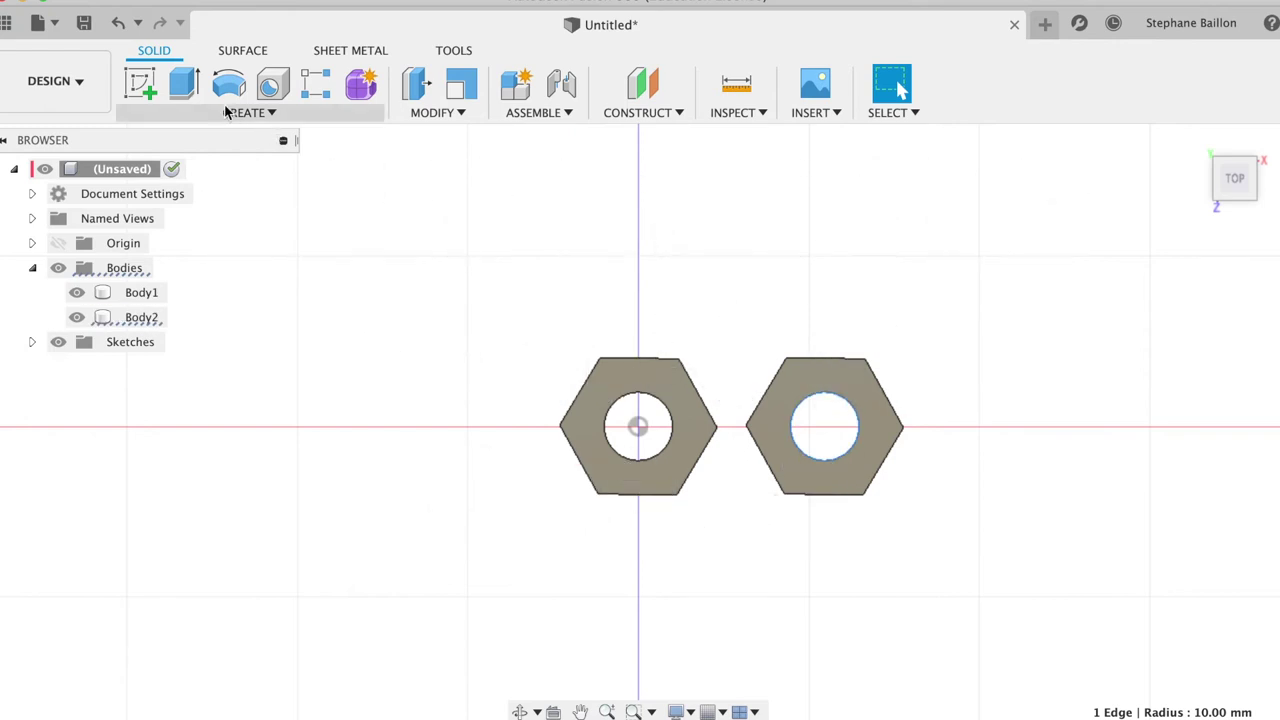
# - Sketch a 20 mm circle at the left hex's hole centre and start extruding it
pyautogui.click(140, 84)
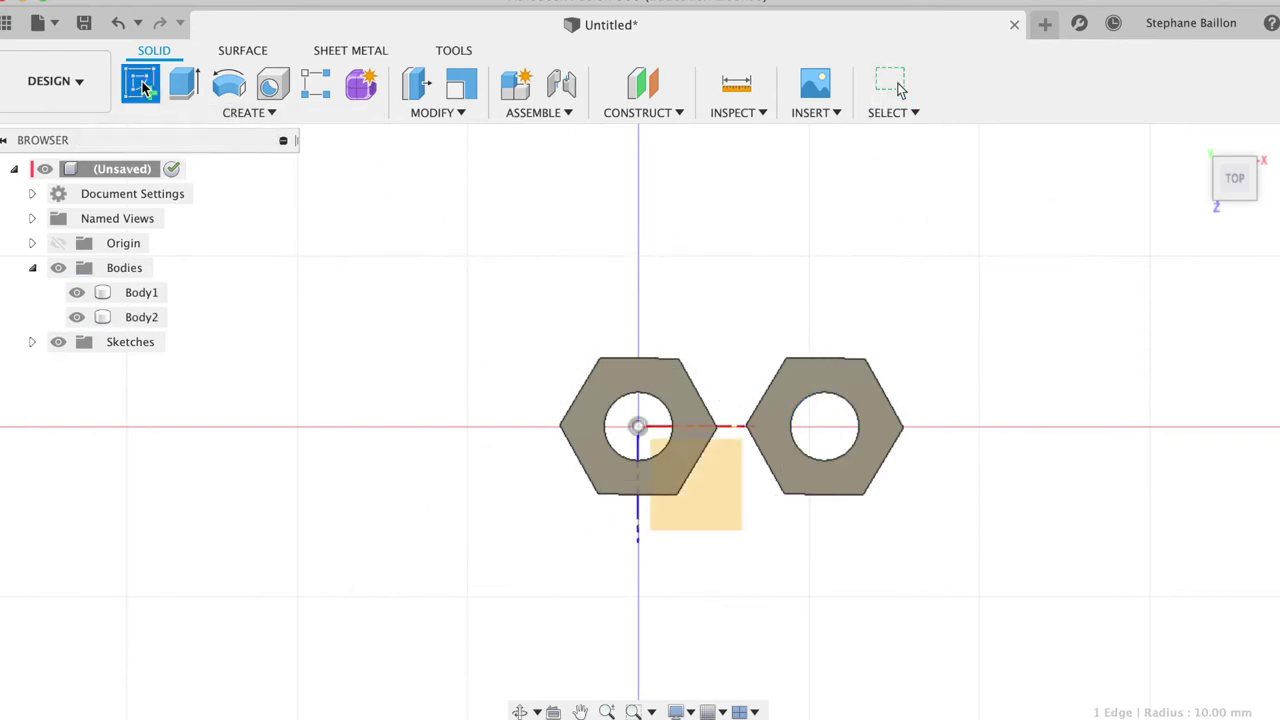
pyautogui.click(728, 510)
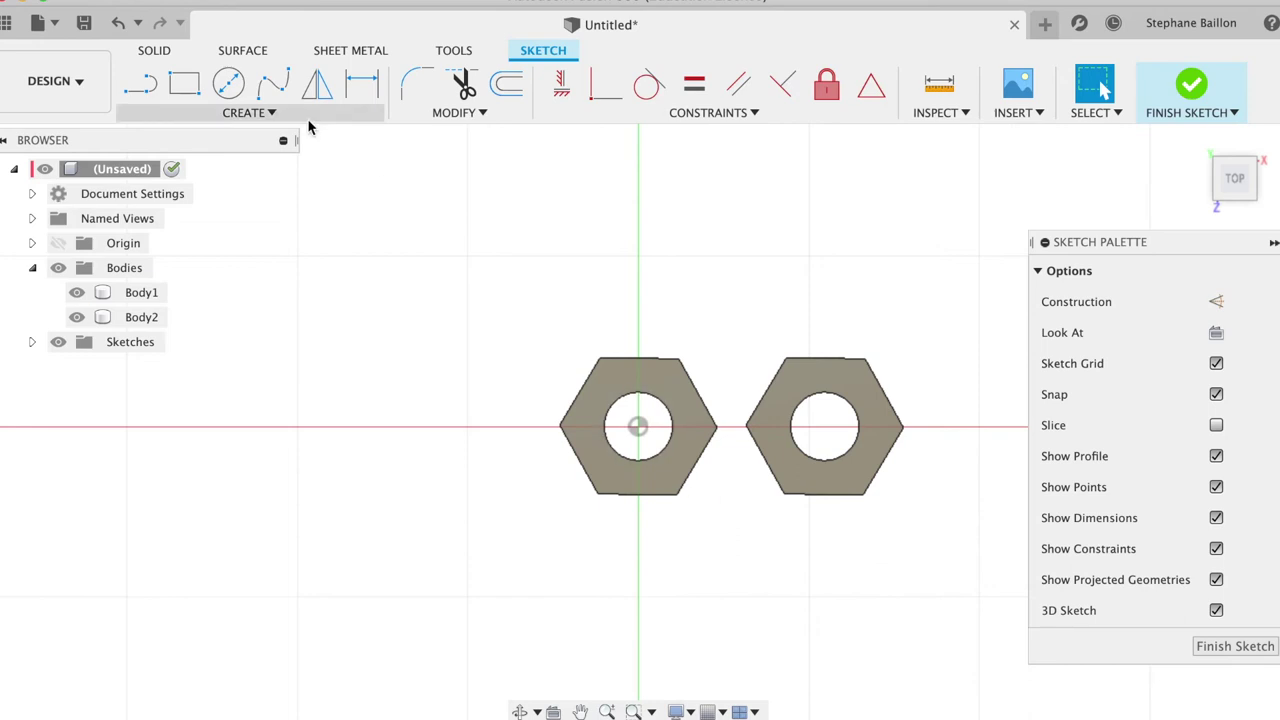
pyautogui.click(229, 85)
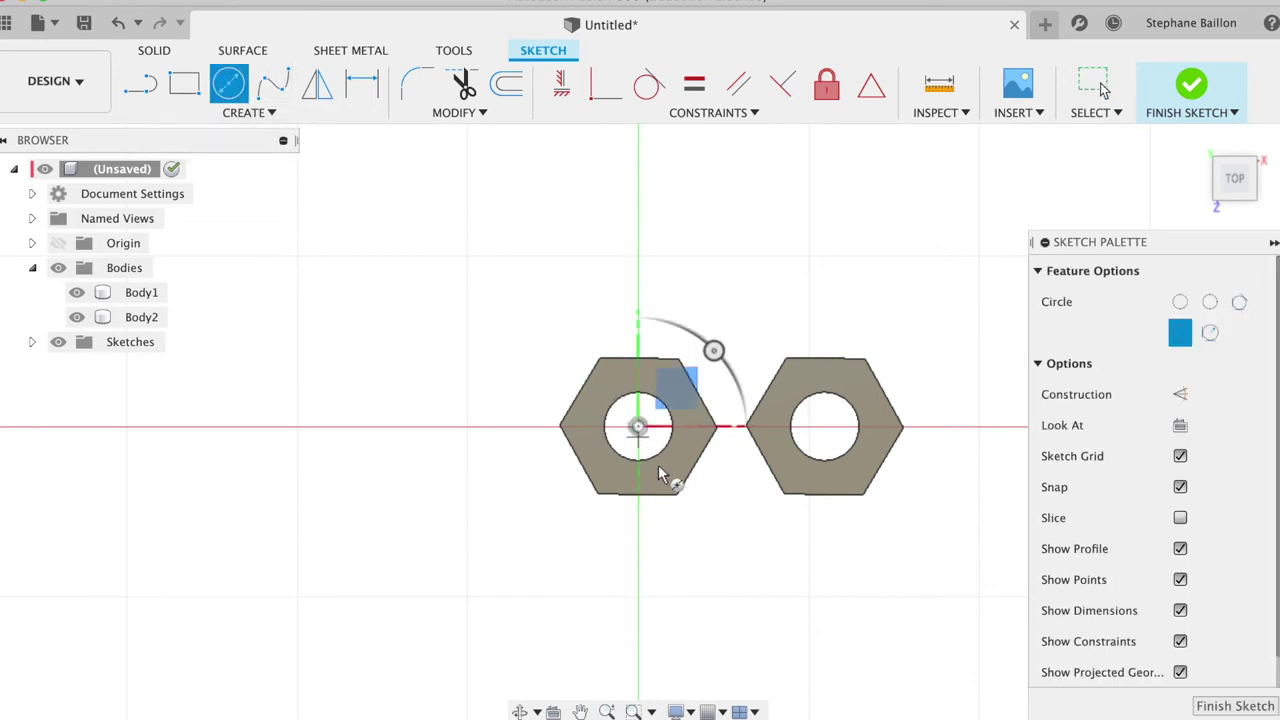
pyautogui.click(638, 427)
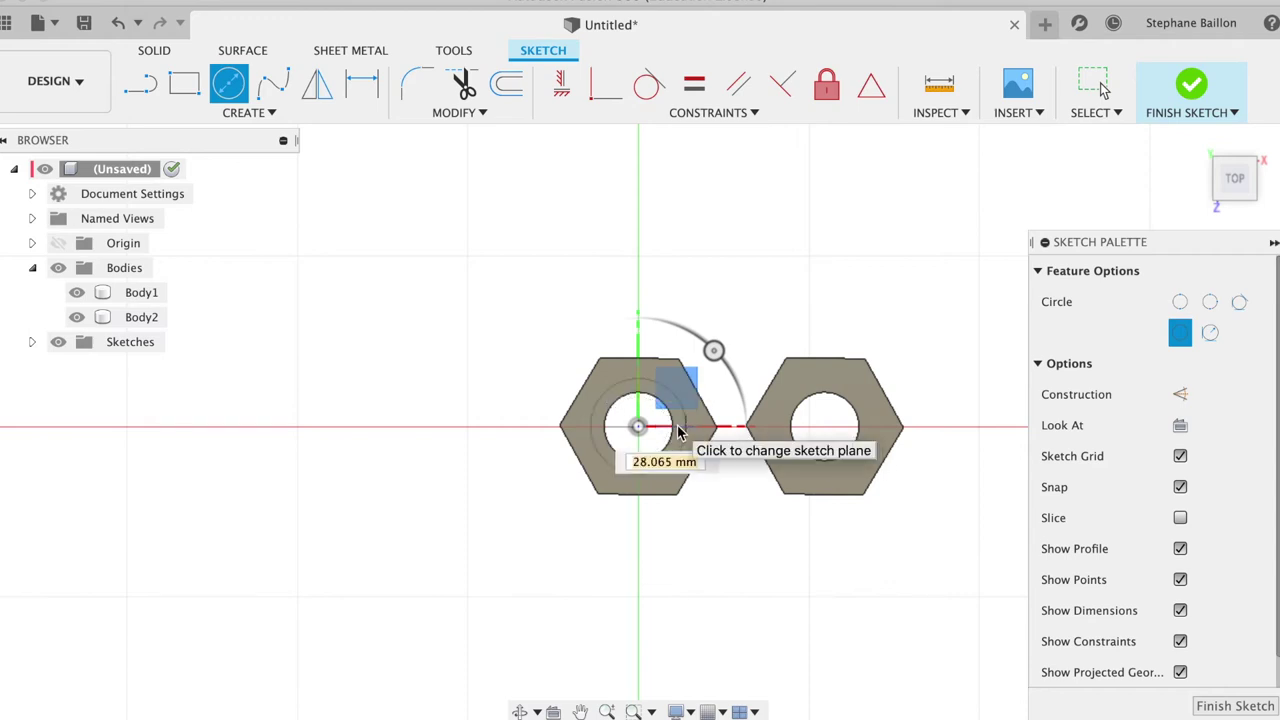
pyautogui.write('20')
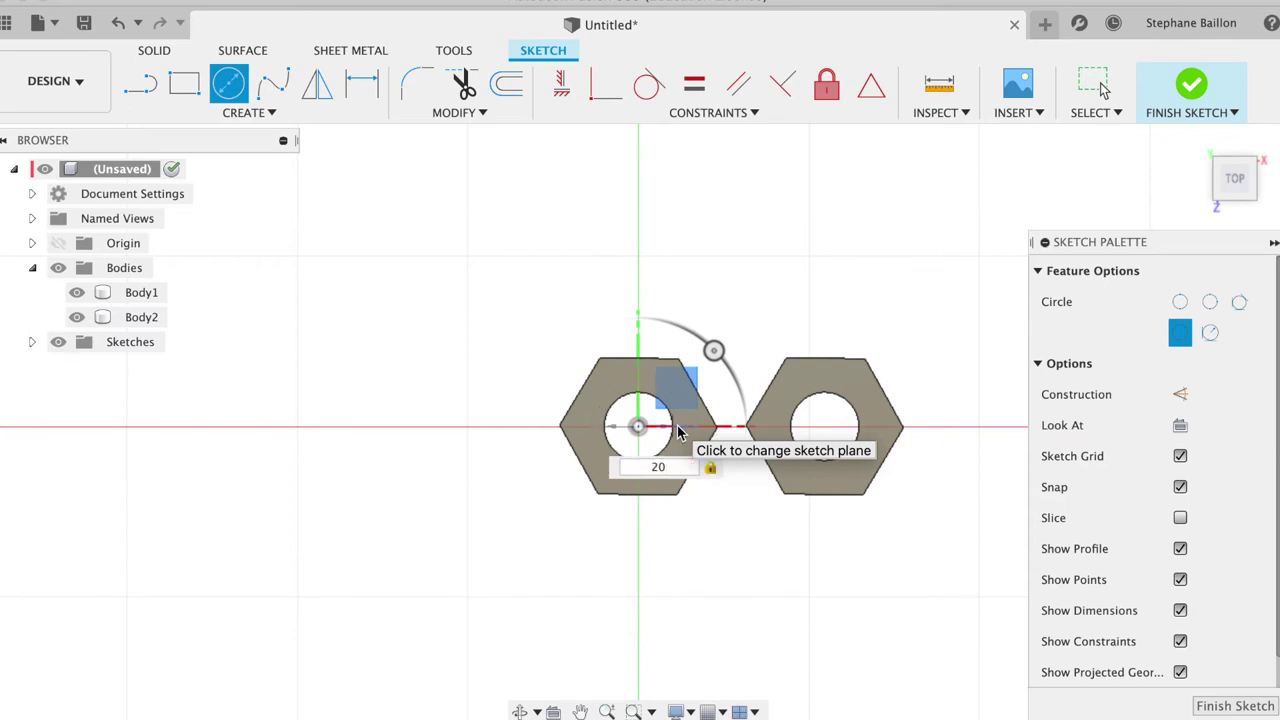
pyautogui.press('Return')
pyautogui.press('Escape')
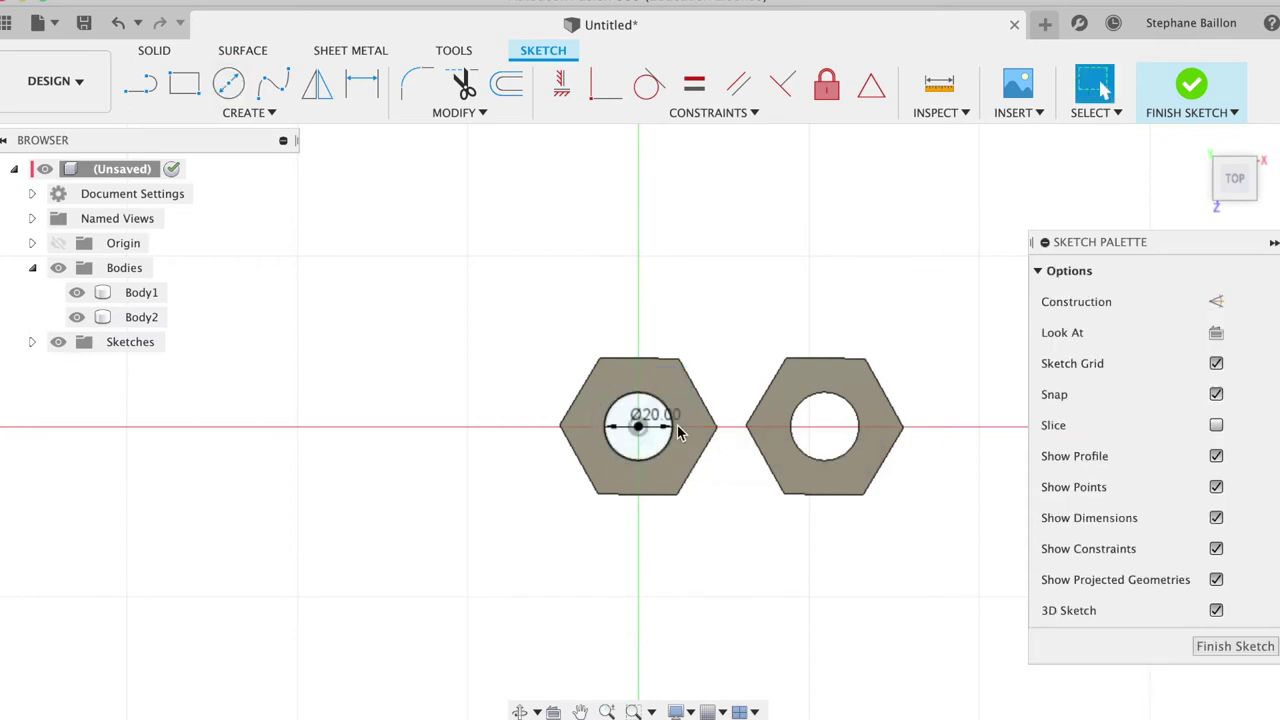
pyautogui.press('e')
pyautogui.click(655, 428)
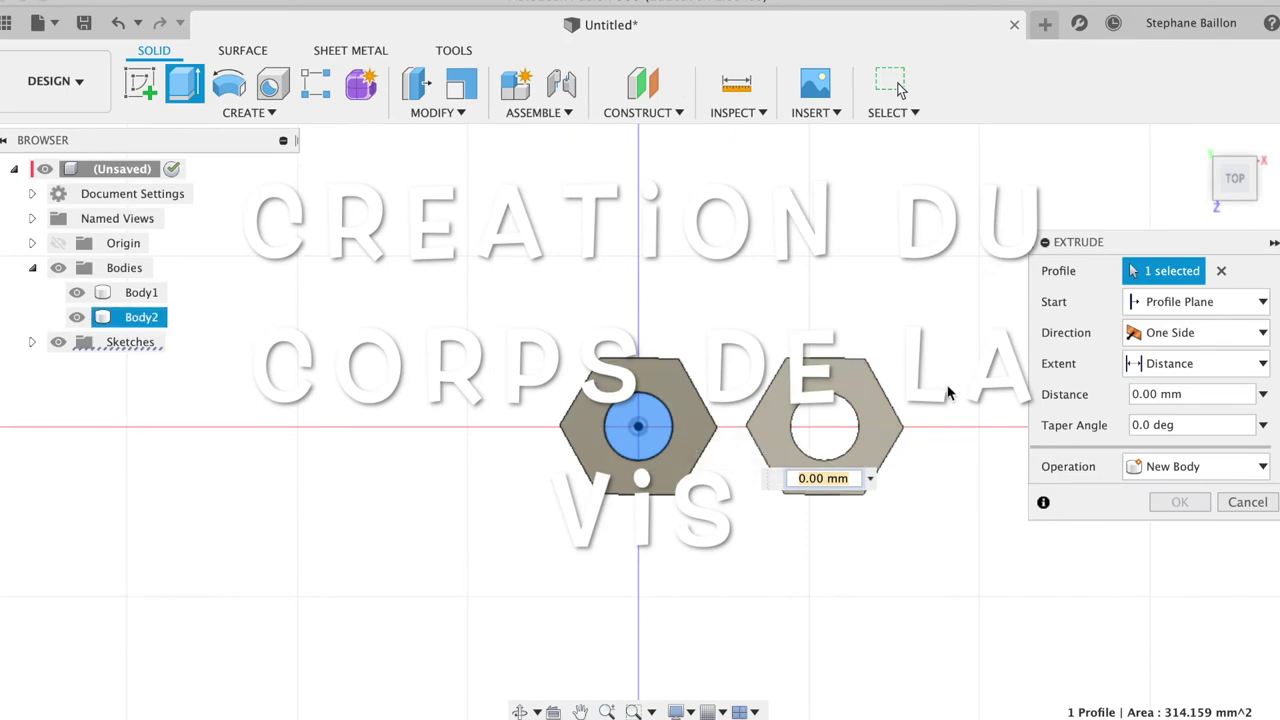
# - Extrude the circle two-sided, about 10 mm up and 49 mm down, joined to Body1
pyautogui.moveTo(1236, 176)
pyautogui.mouseDown()
pyautogui.moveTo(1224, 127)
pyautogui.moveTo(1249, 106)
pyautogui.mouseUp()
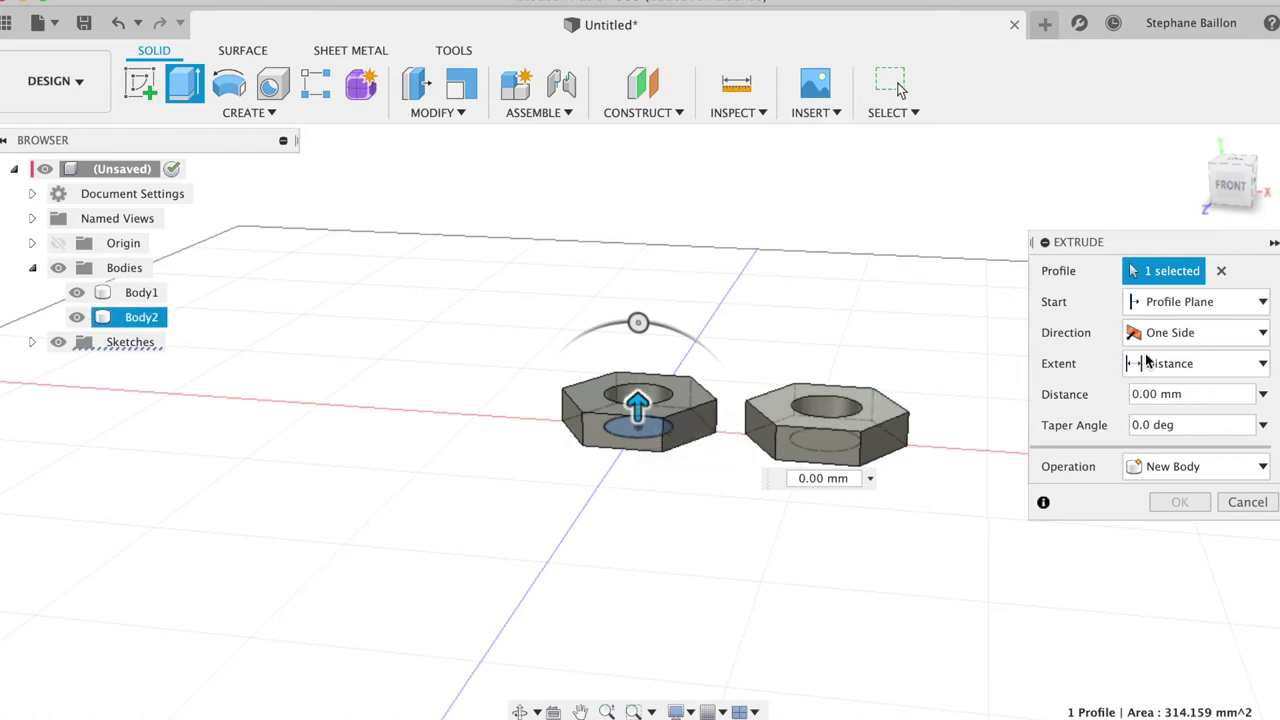
pyautogui.click(1170, 333)
pyautogui.click(1163, 382)
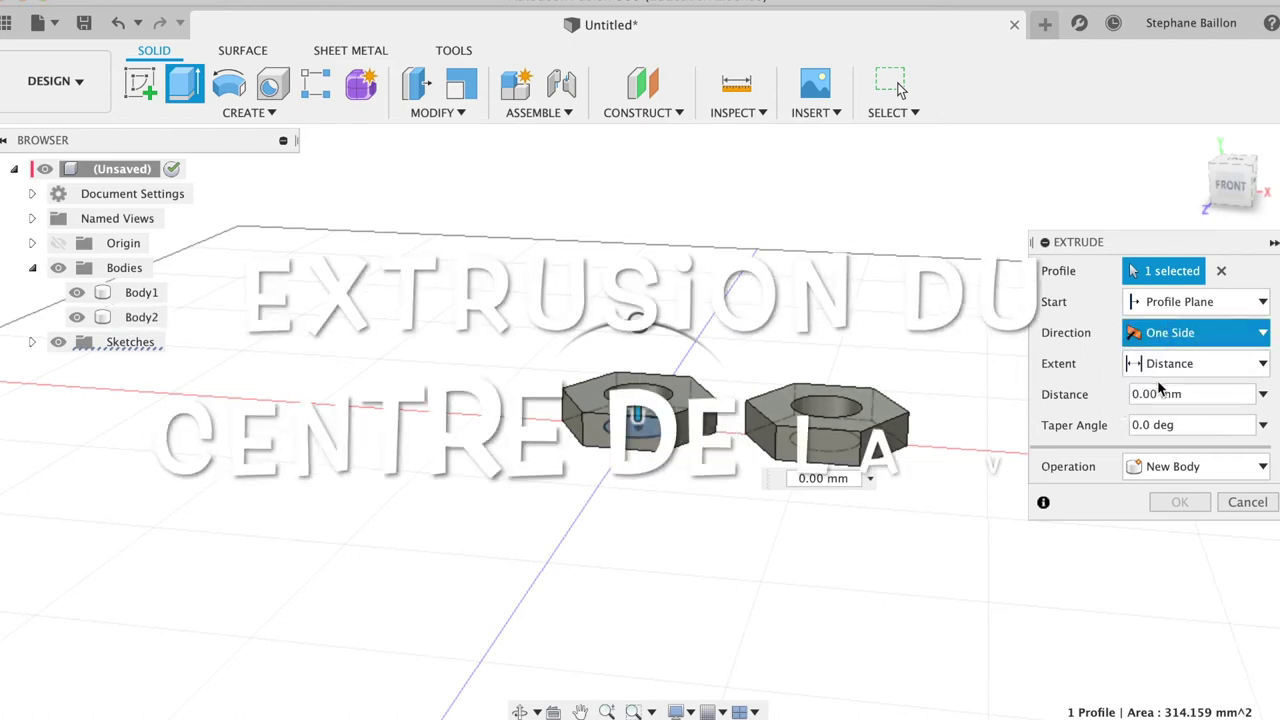
pyautogui.moveTo(638, 420); pyautogui.dragTo(623, 374)
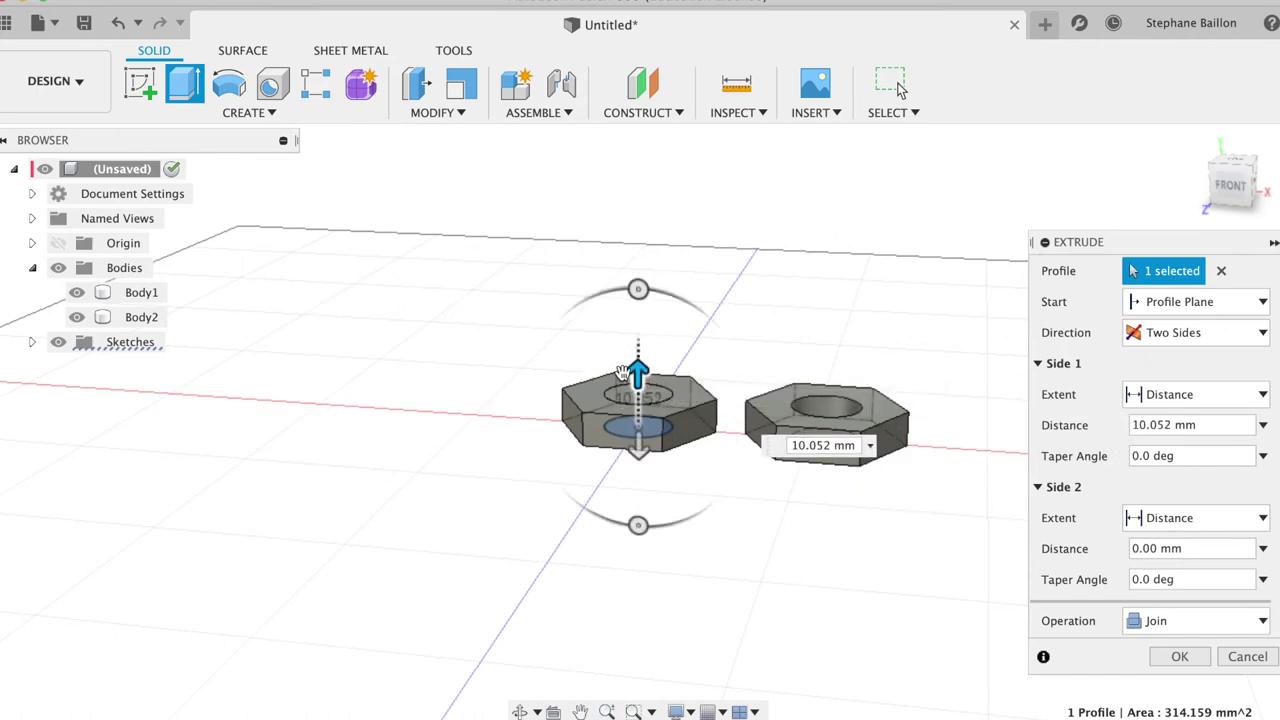
pyautogui.moveTo(638, 452); pyautogui.dragTo(650, 615)
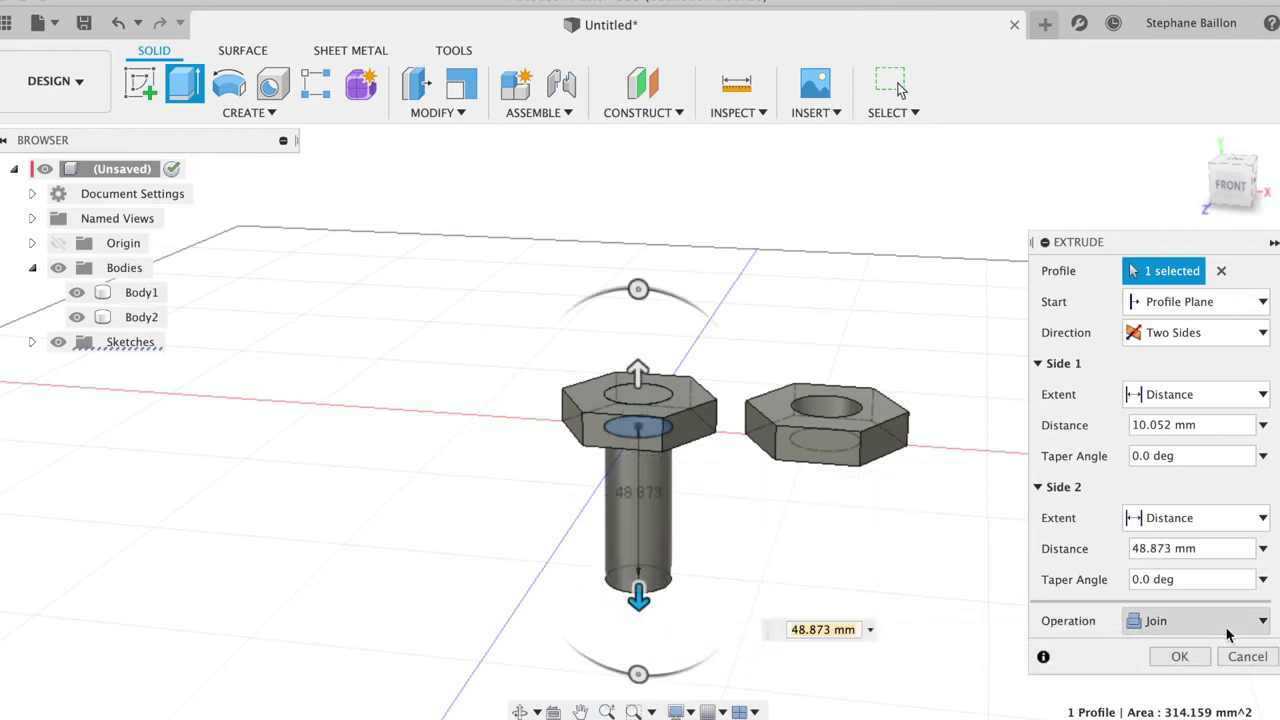
pyautogui.click(1180, 658)
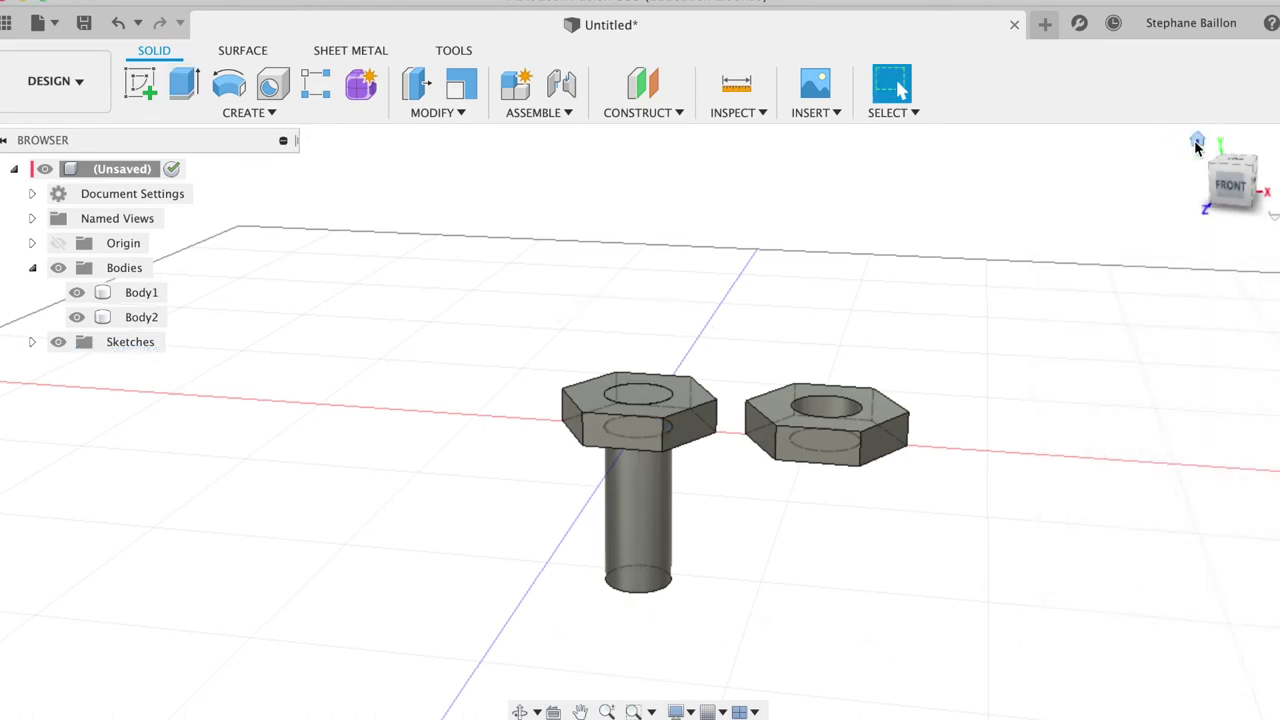
# - Return to the Home isometric view and start the Thread command
pyautogui.click(1197, 145)
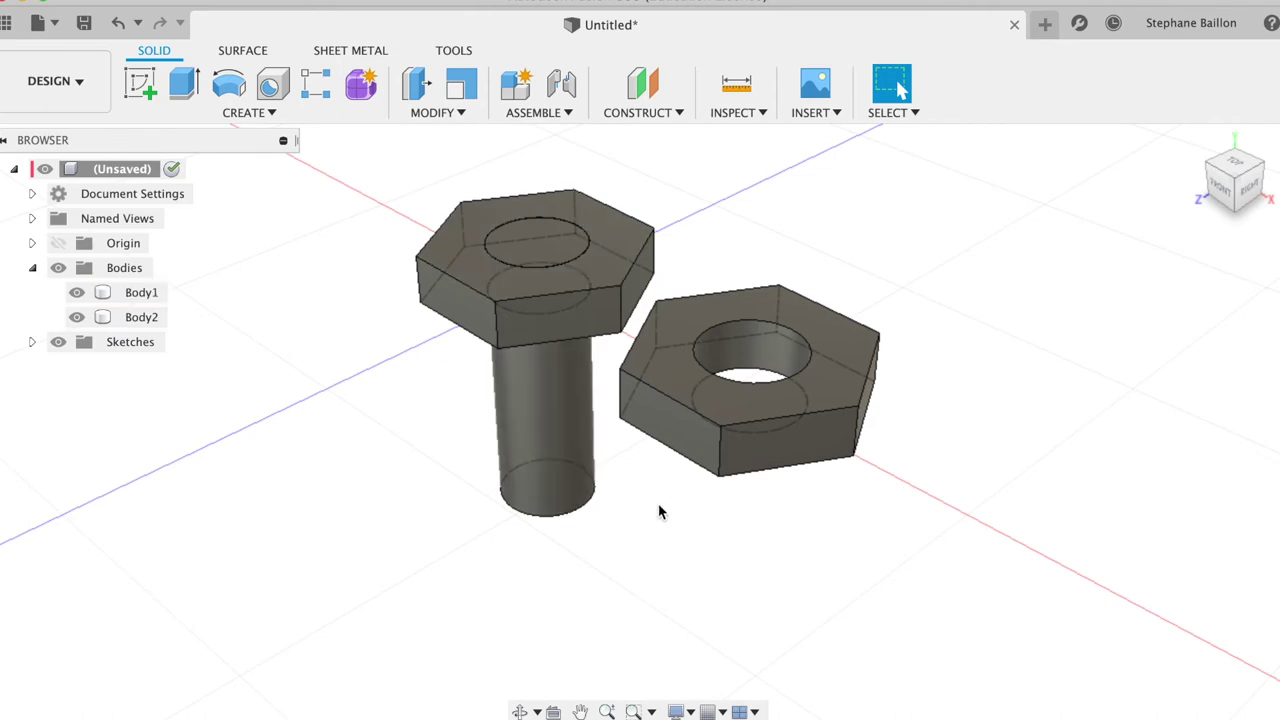
pyautogui.click(250, 113)
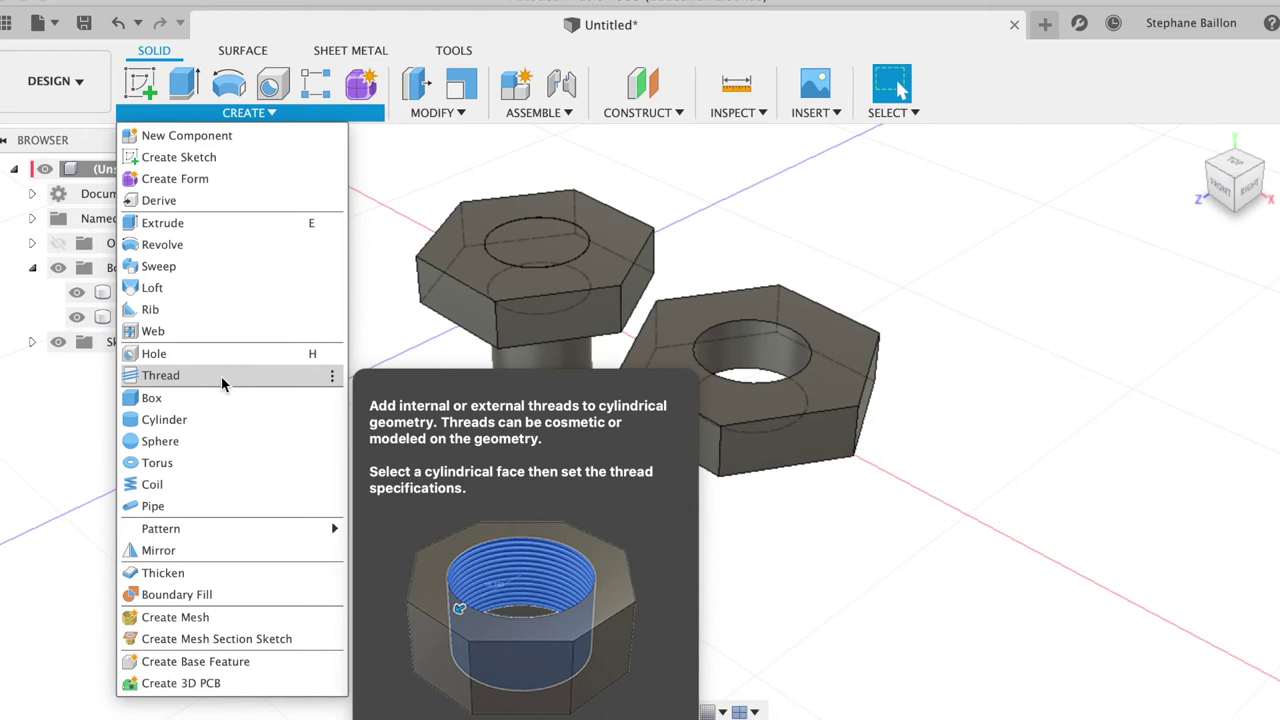
pyautogui.click(221, 376)
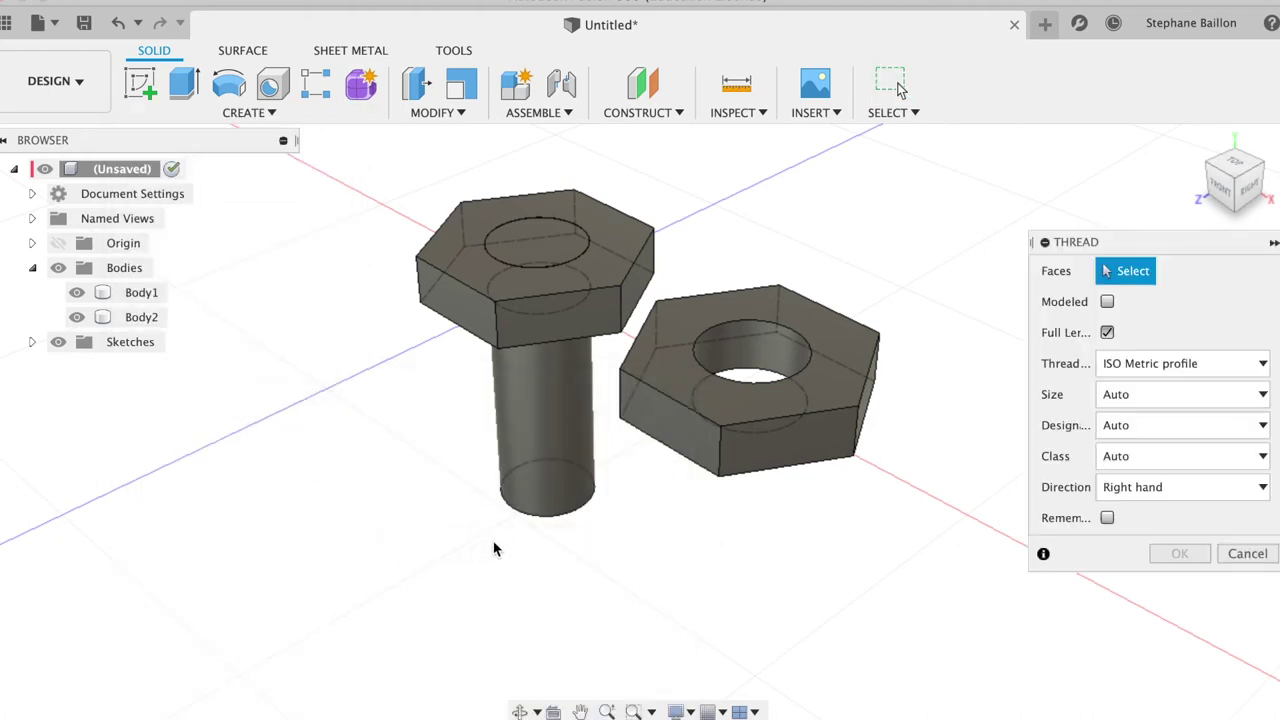
# - Thread the bolt shank full-length with a modeled ISO Metric M20x2.5 6g thread
pyautogui.click(565, 410)
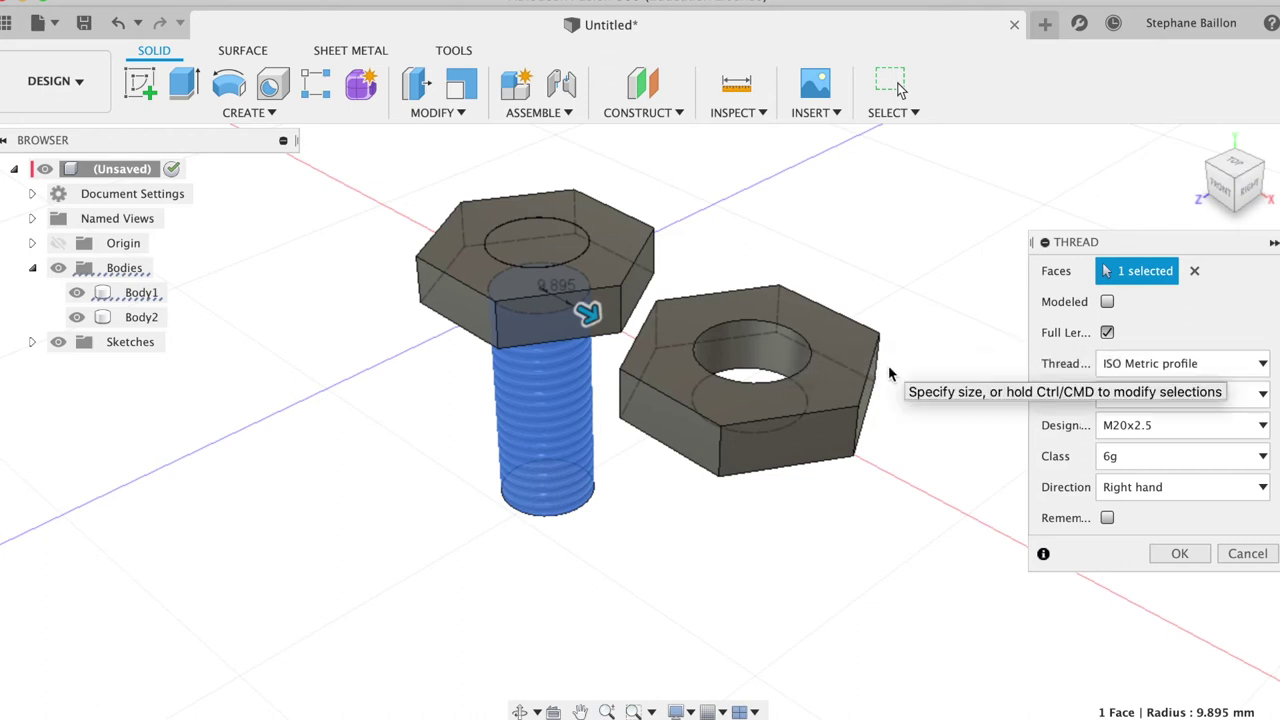
pyautogui.rightClick(786, 352)
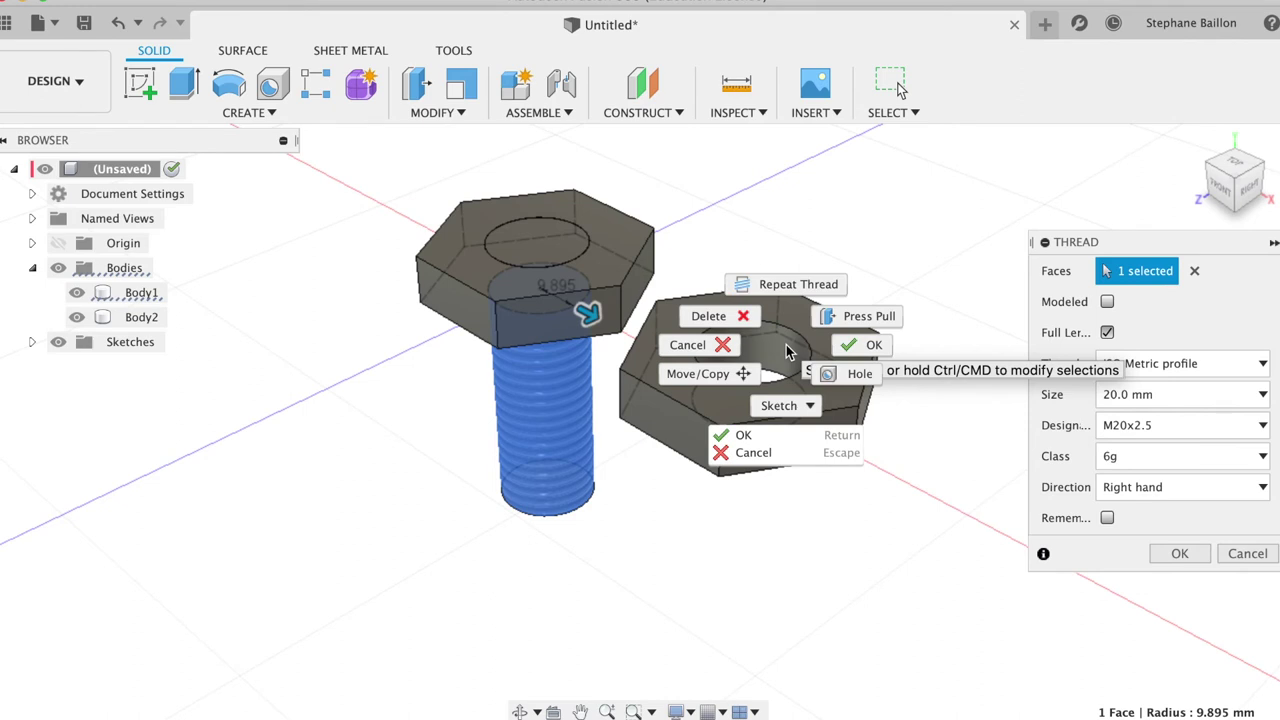
pyautogui.click(786, 344)
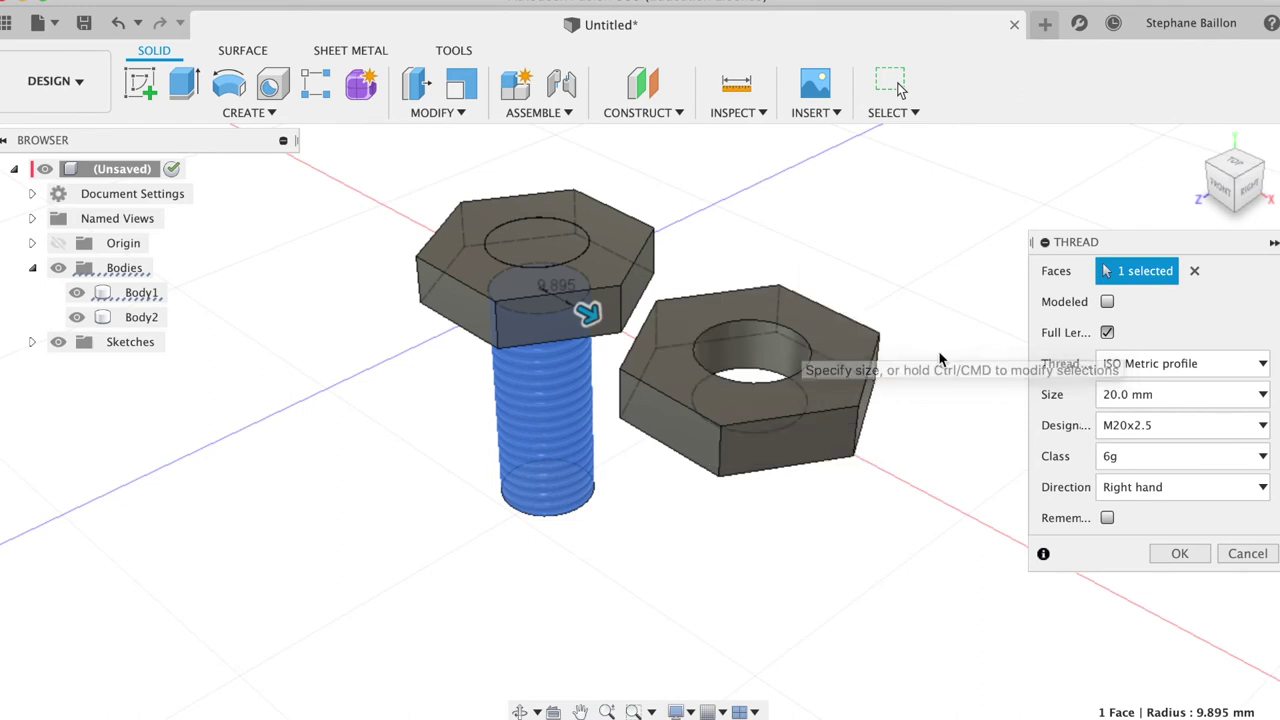
pyautogui.click(1107, 301)
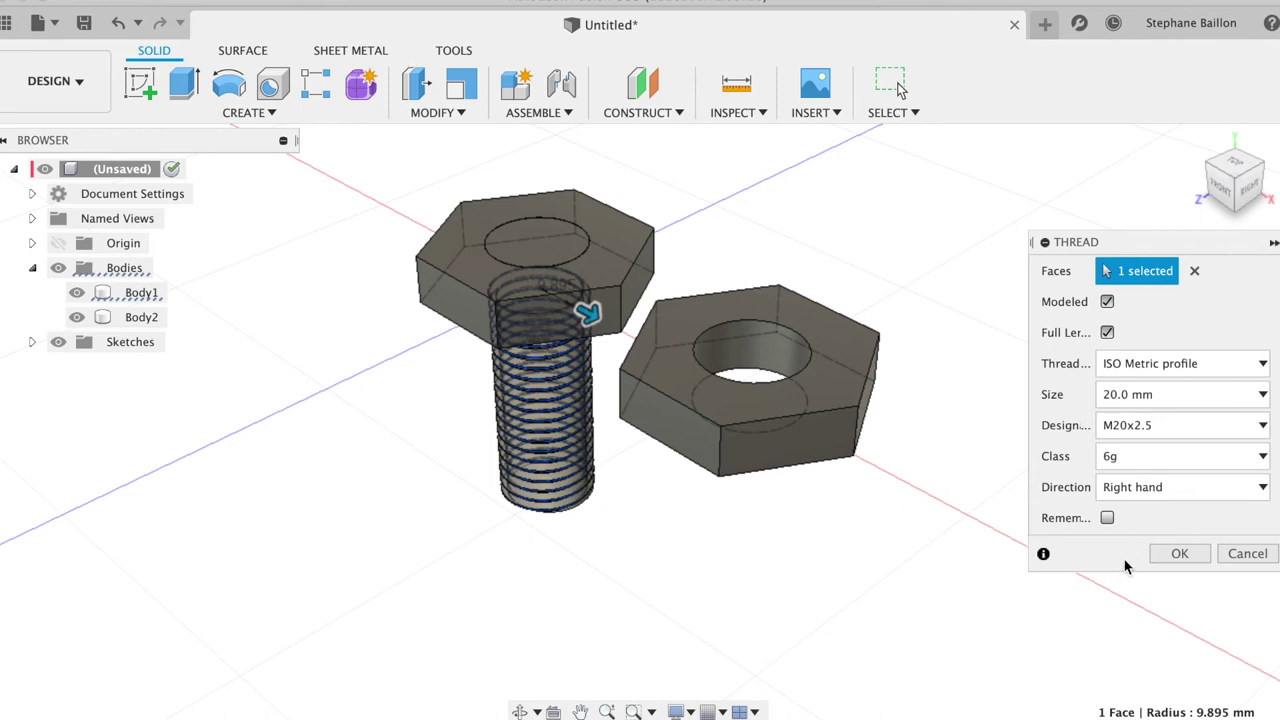
pyautogui.click(1107, 518)
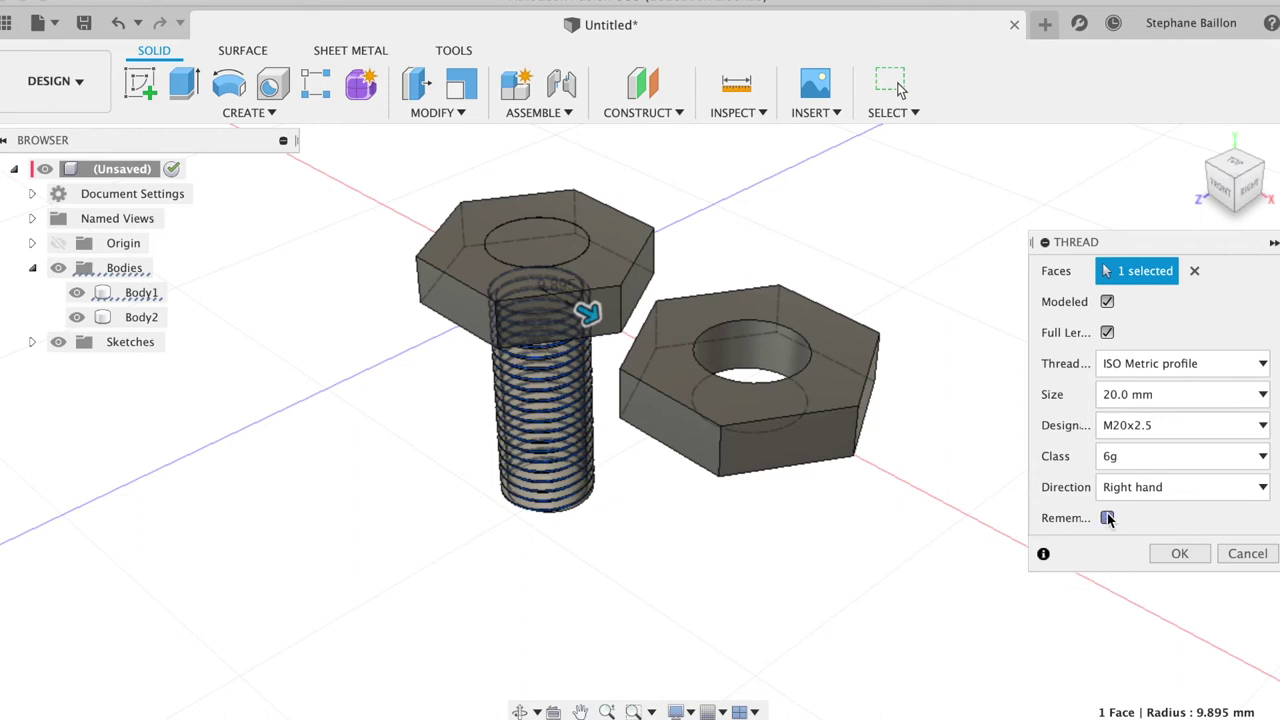
pyautogui.click(1163, 560)
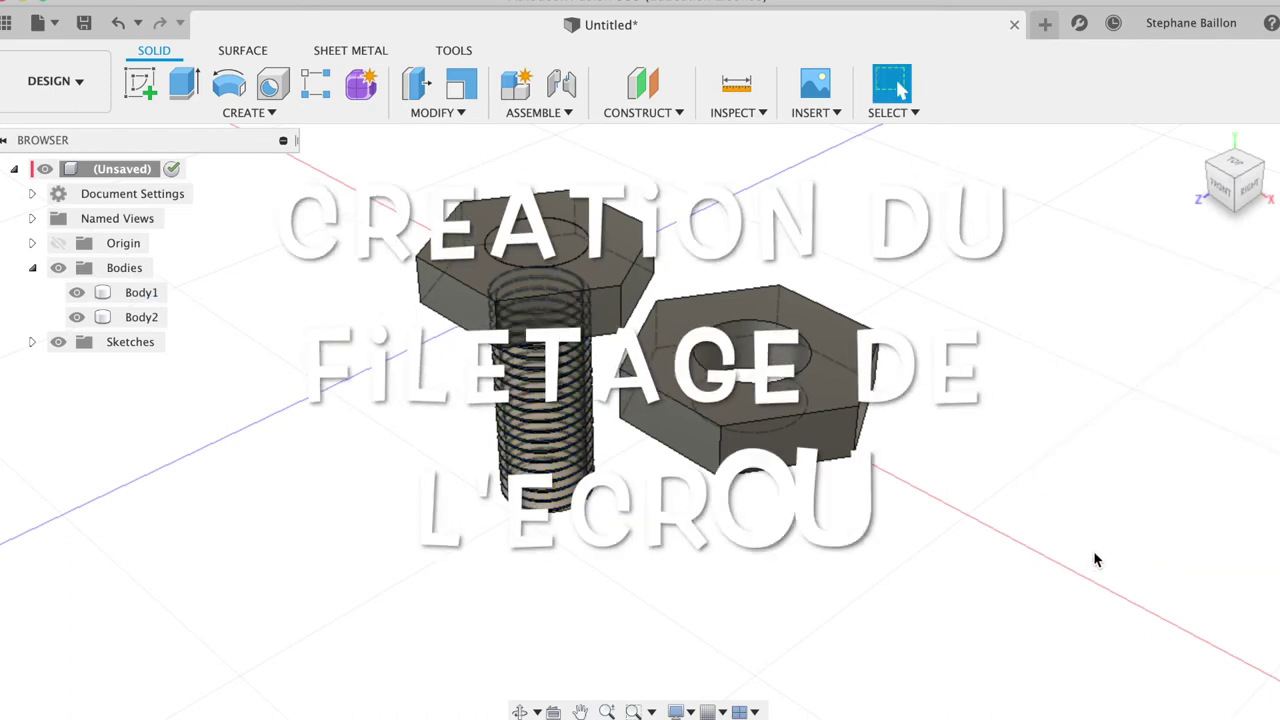
# - Add a modeled M20x2.5 class 6H internal thread to the nut's hole
pyautogui.click(780, 350)
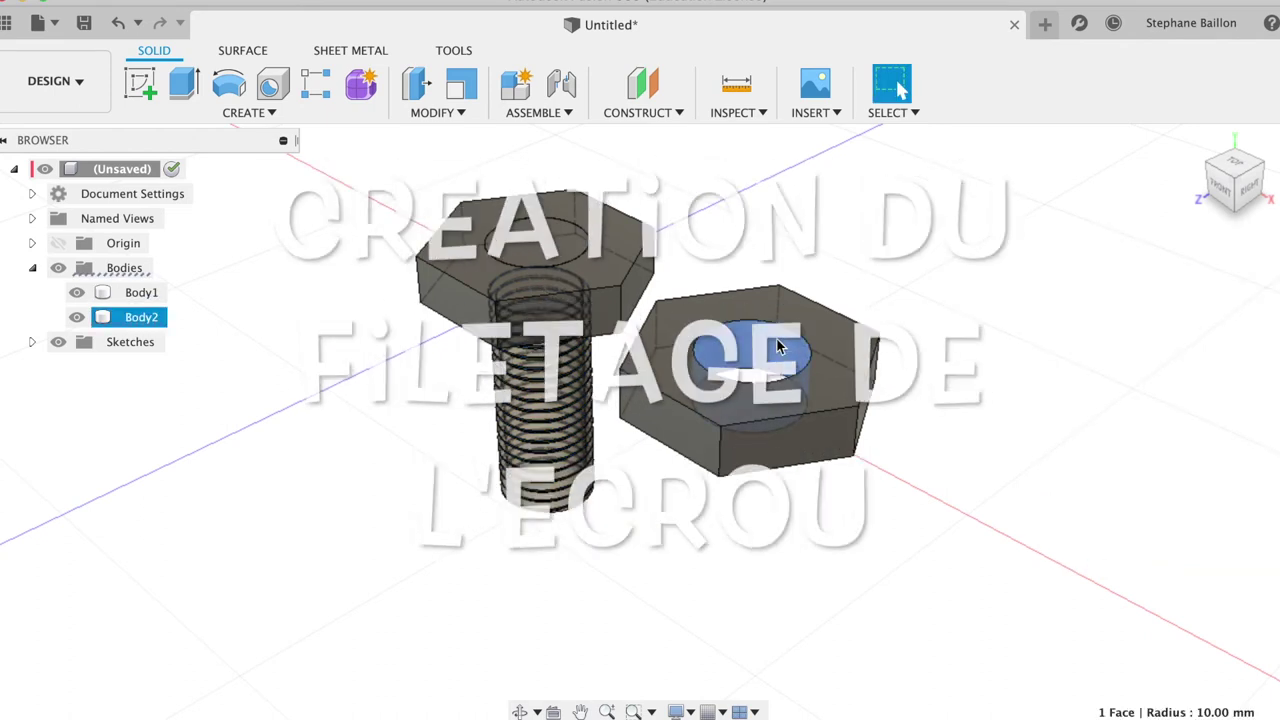
pyautogui.click(245, 113)
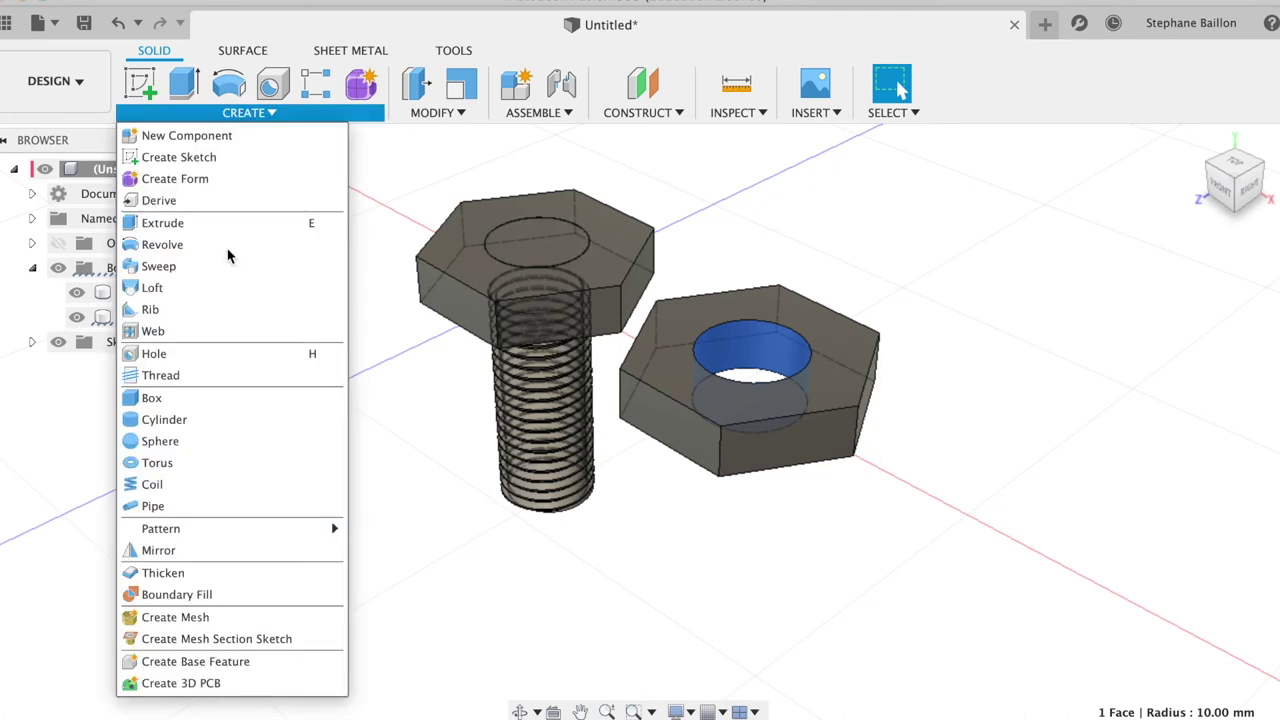
pyautogui.click(204, 375)
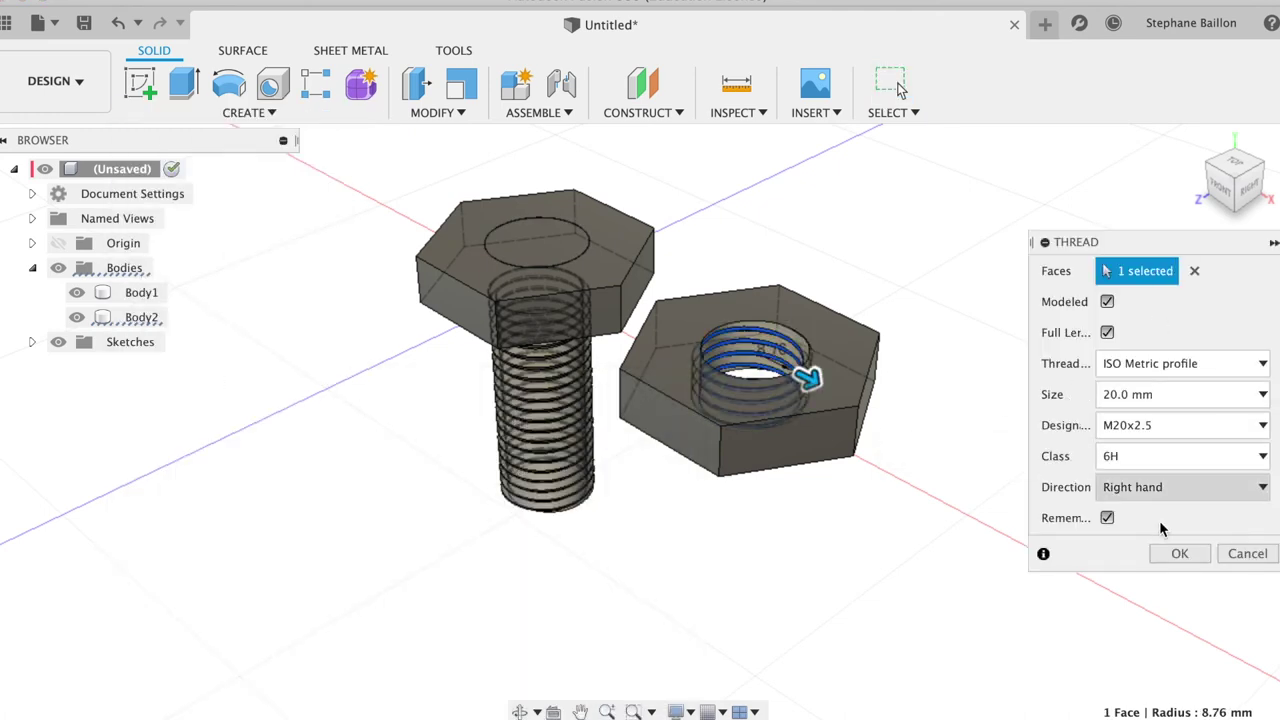
pyautogui.click(1180, 556)
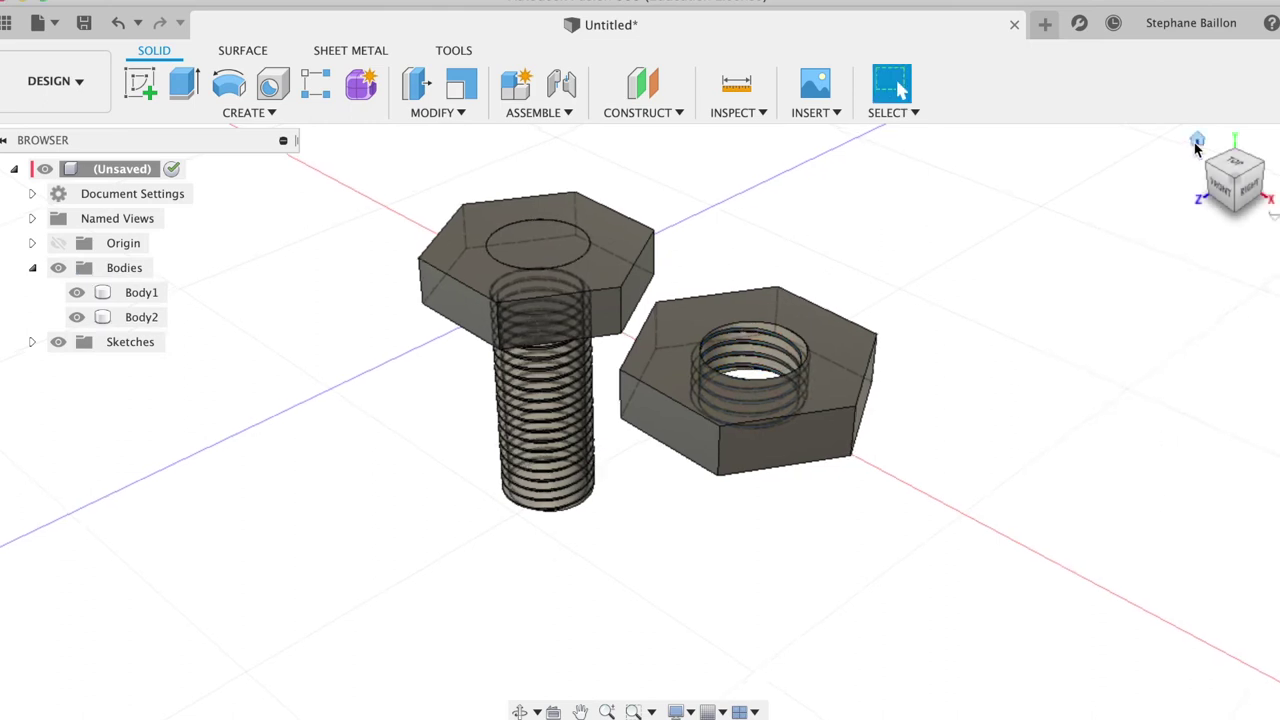
# - Switch to the Render workspace, clear the nut selection and collapse the Rendering Gallery
pyautogui.click(55, 81)
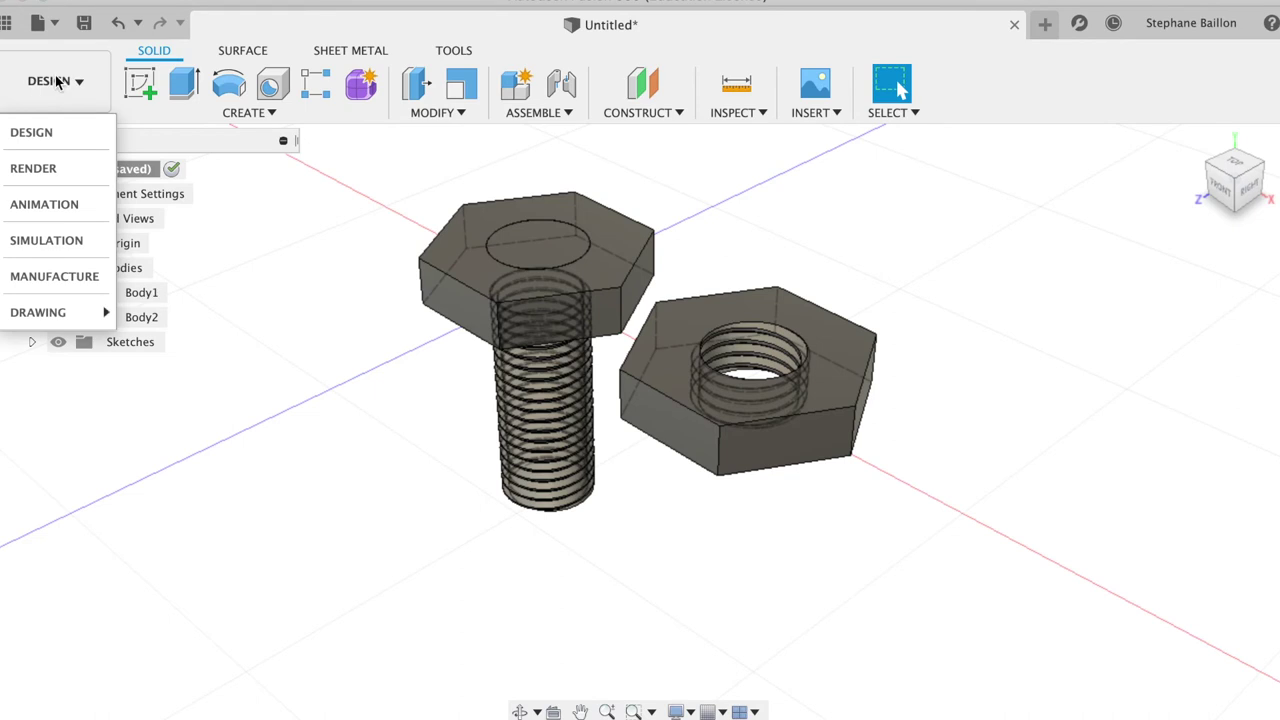
pyautogui.click(43, 172)
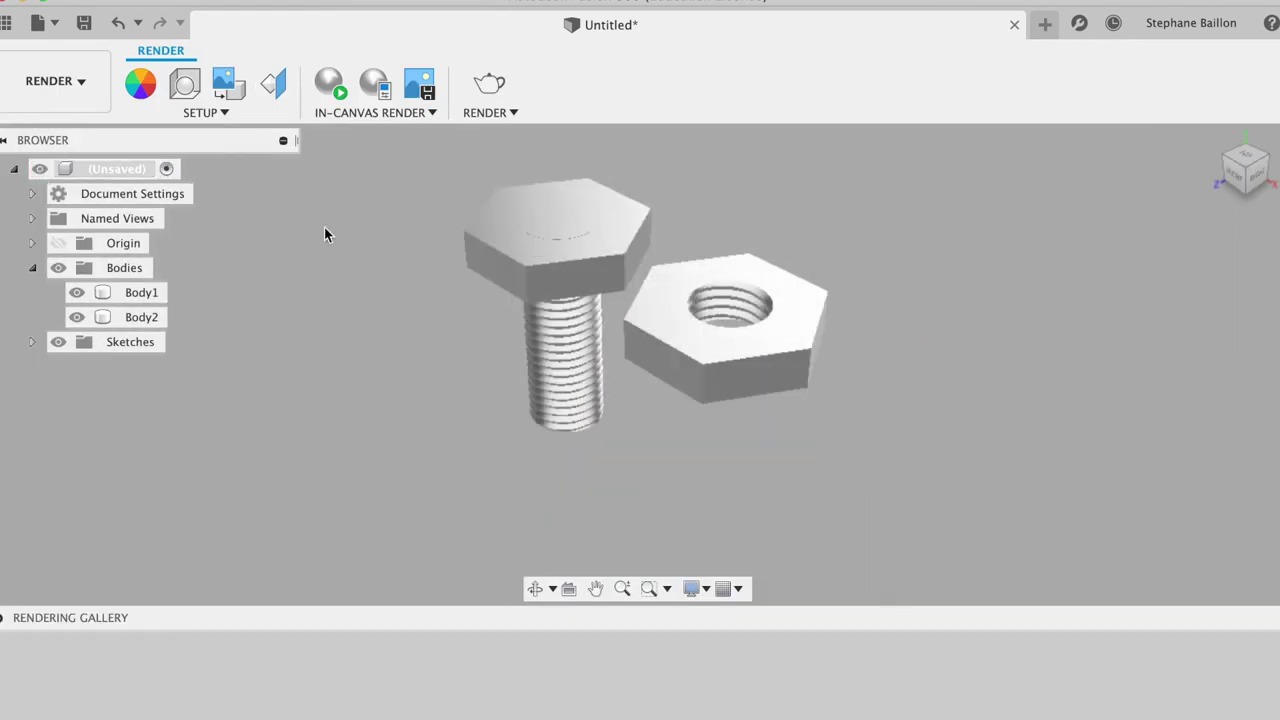
pyautogui.click(808, 441)
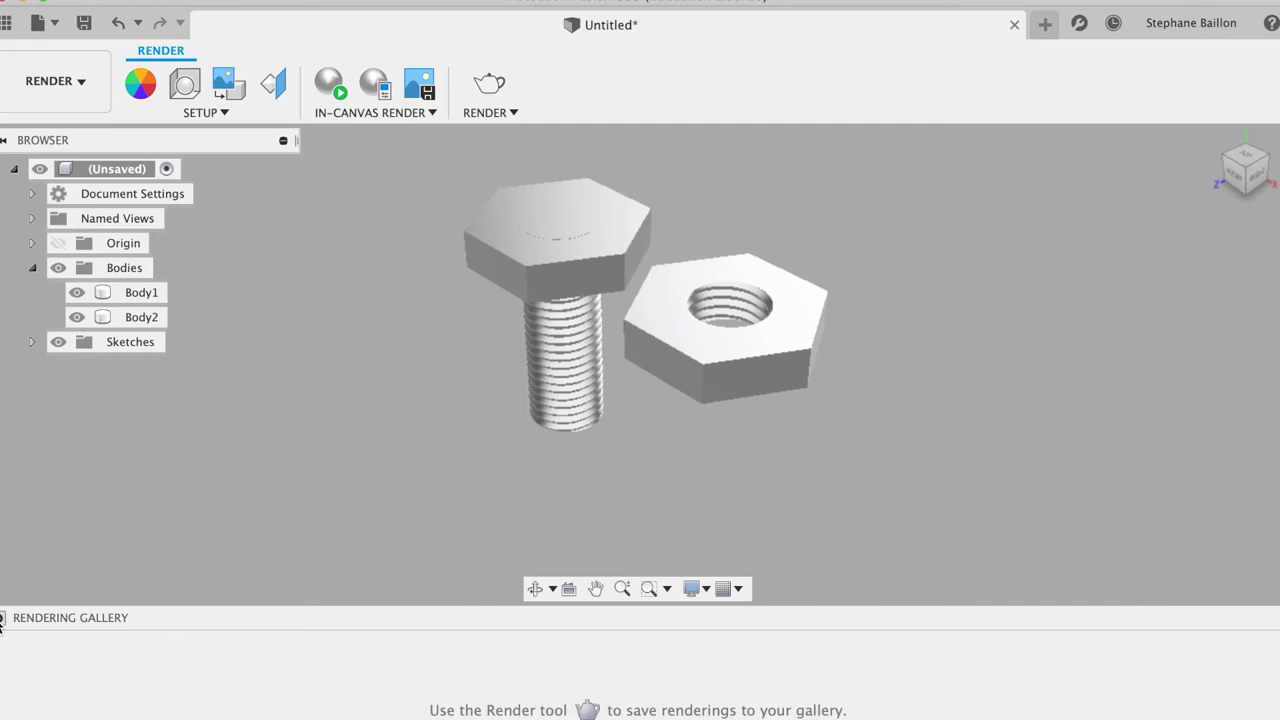
pyautogui.click(1, 621)
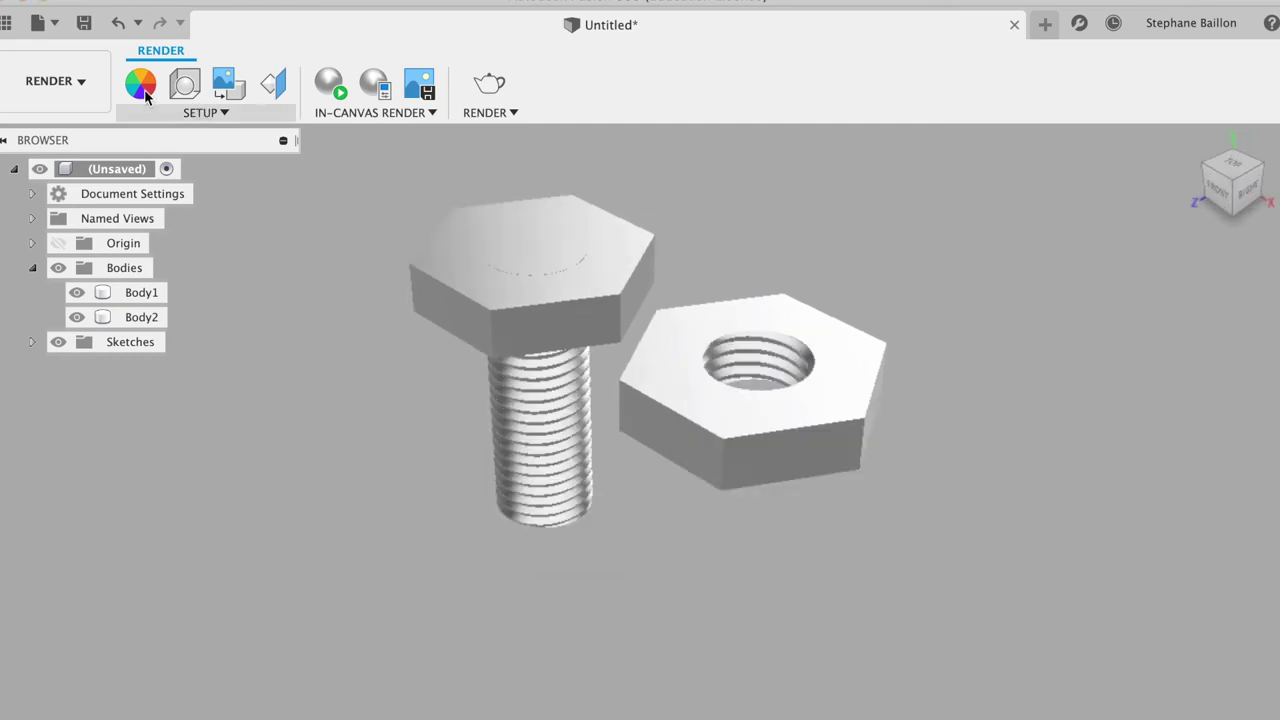
# - Return to the Design workspace and select the bolt body Body1
pyautogui.click(84, 80)
pyautogui.click(60, 132)
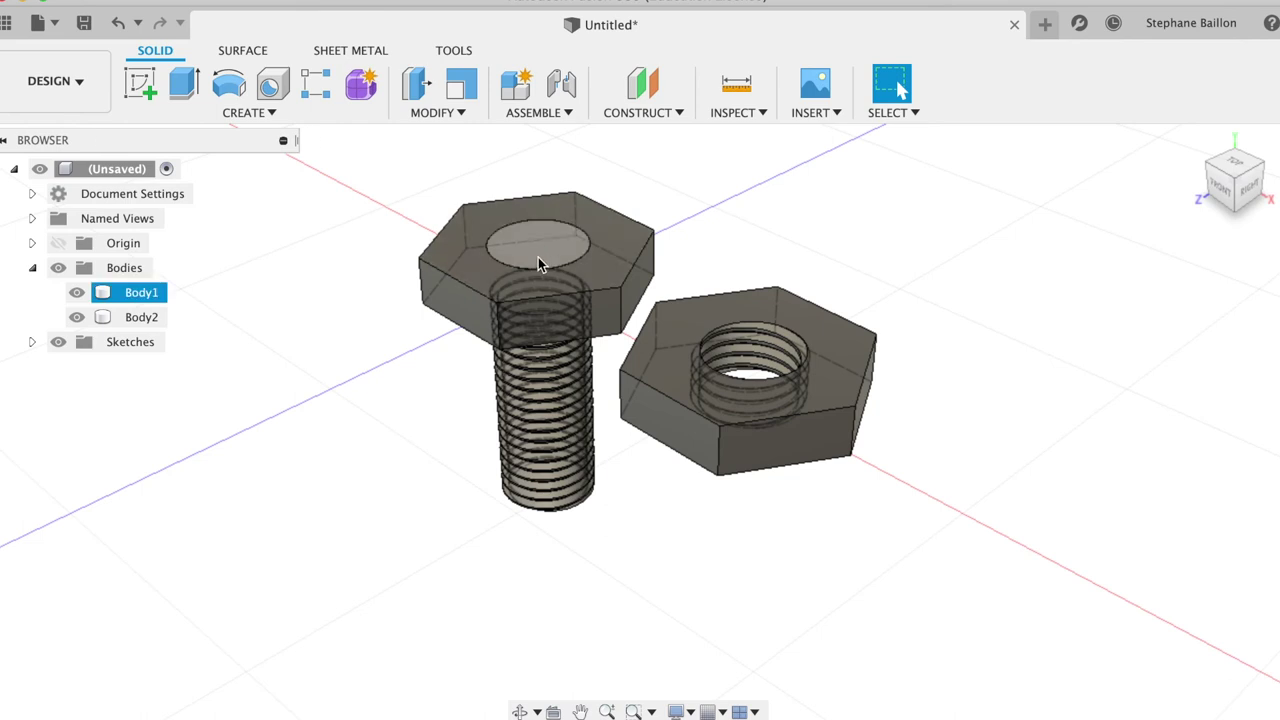
pyautogui.click(148, 292)
# - Open the Appearance panel for Body1 and move it higher on screen
pyautogui.rightClick(150, 294)
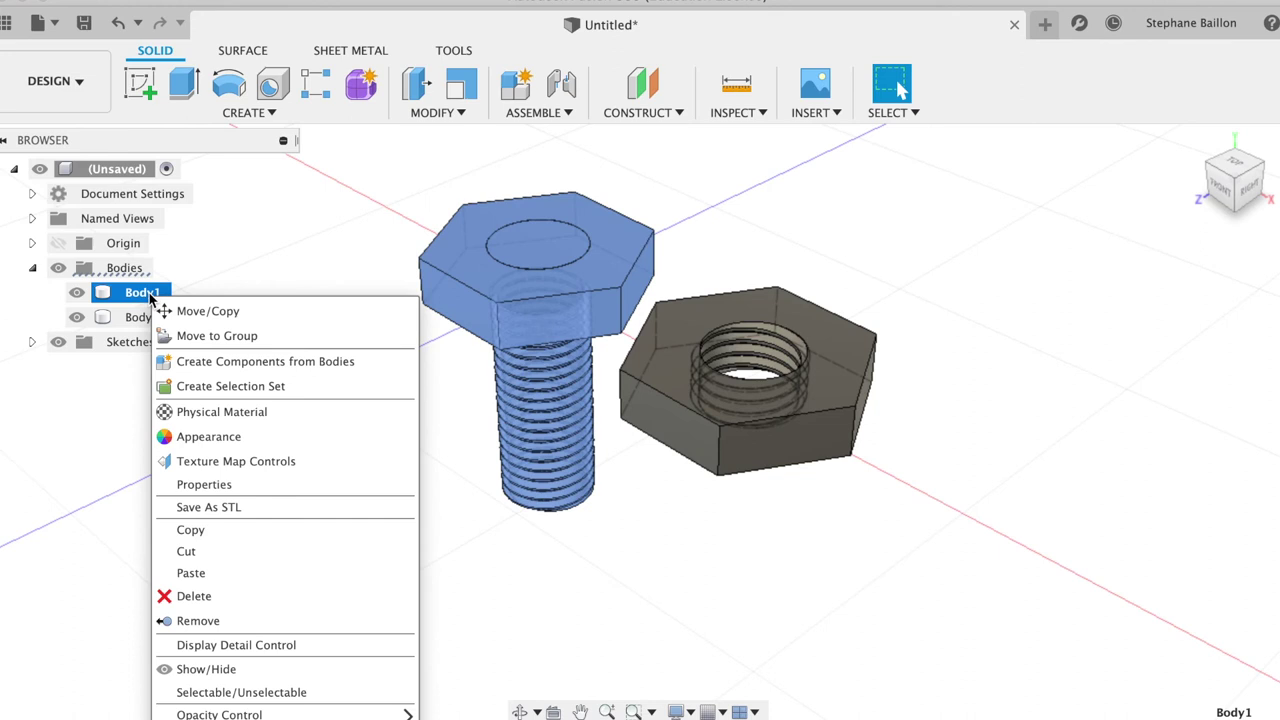
pyautogui.click(172, 436)
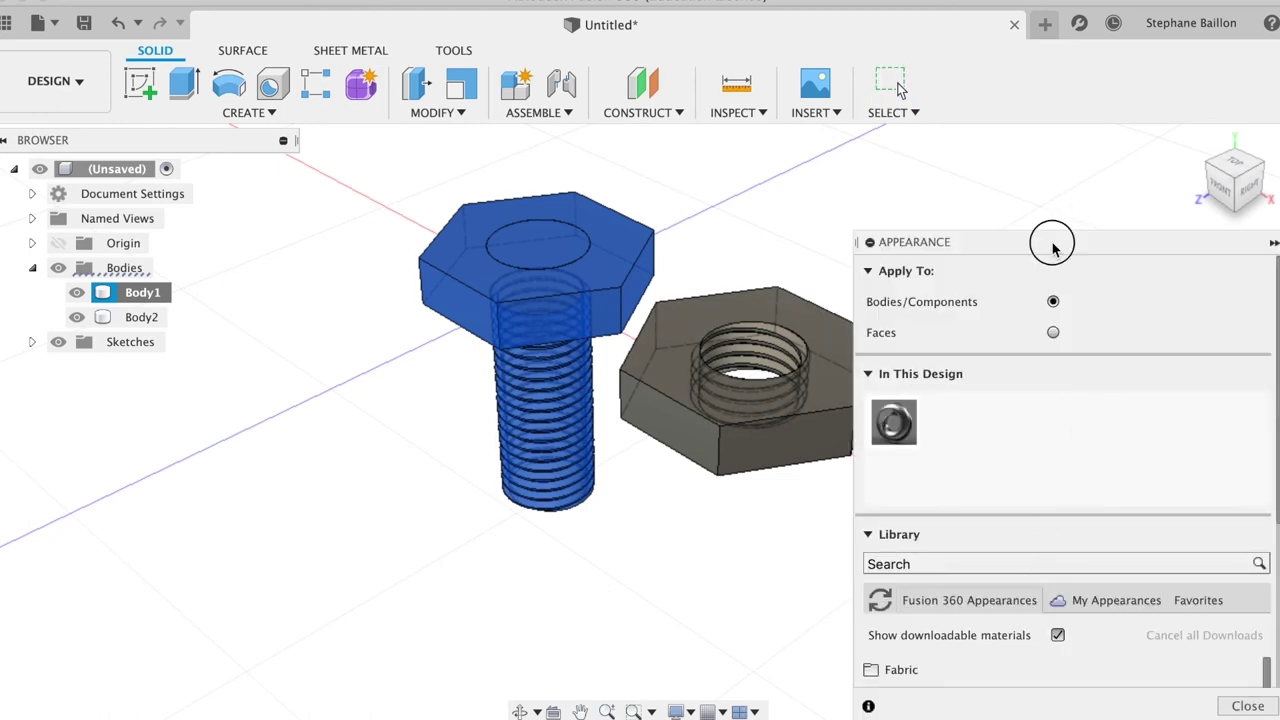
pyautogui.moveTo(1058, 242); pyautogui.dragTo(1043, 124)
pyautogui.scroll(-3, 1028, 413)
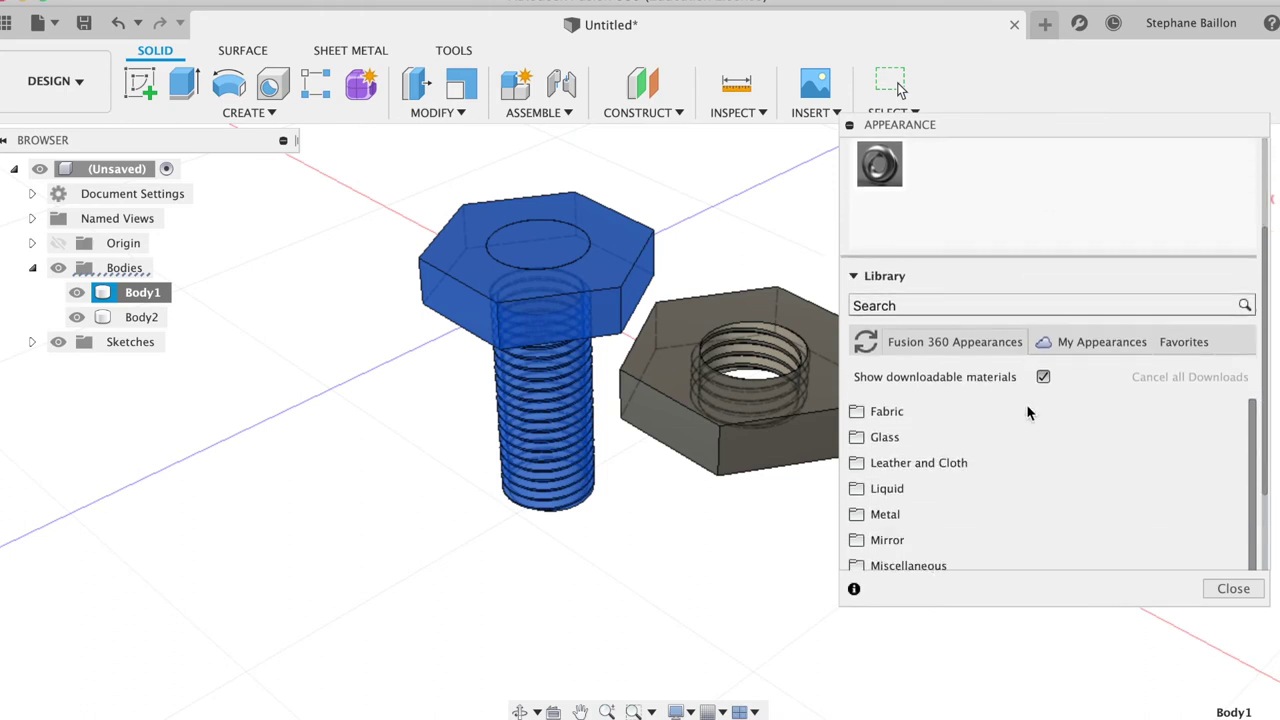
pyautogui.scroll(-3, 1028, 413)
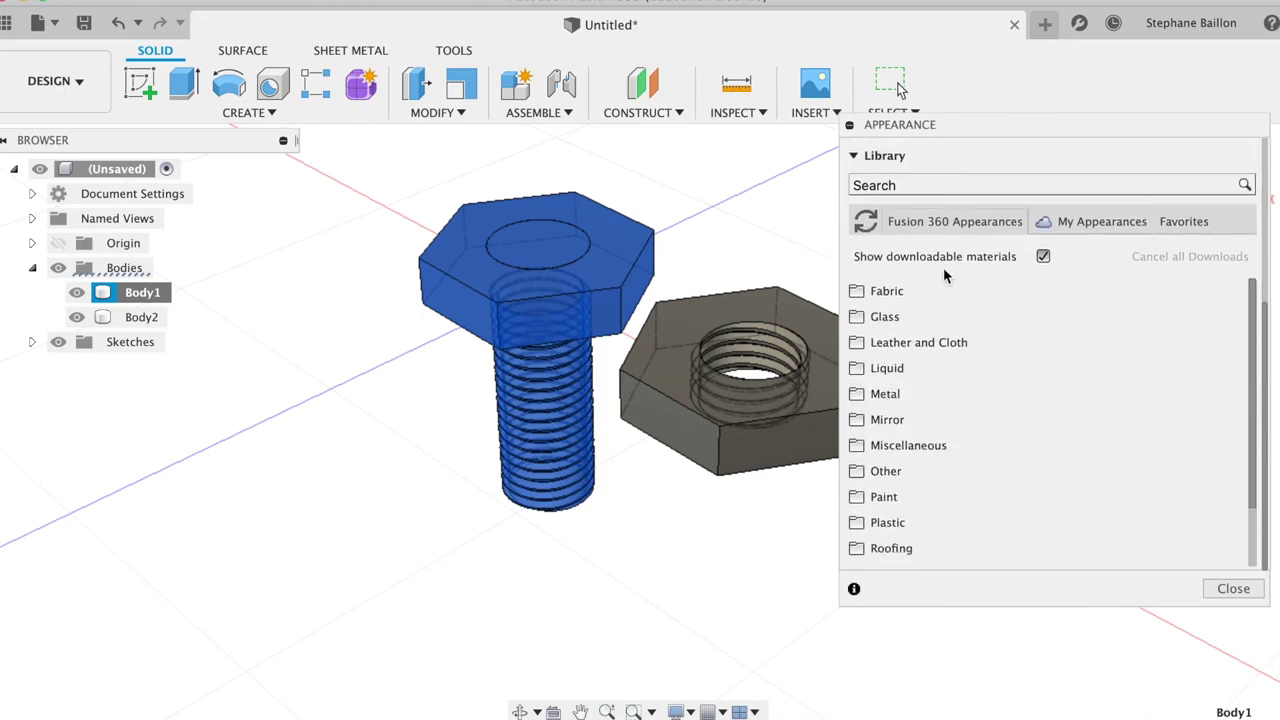
# - Expand the Metal library and browse the Chrome and Aluminum finishes
pyautogui.click(859, 398)
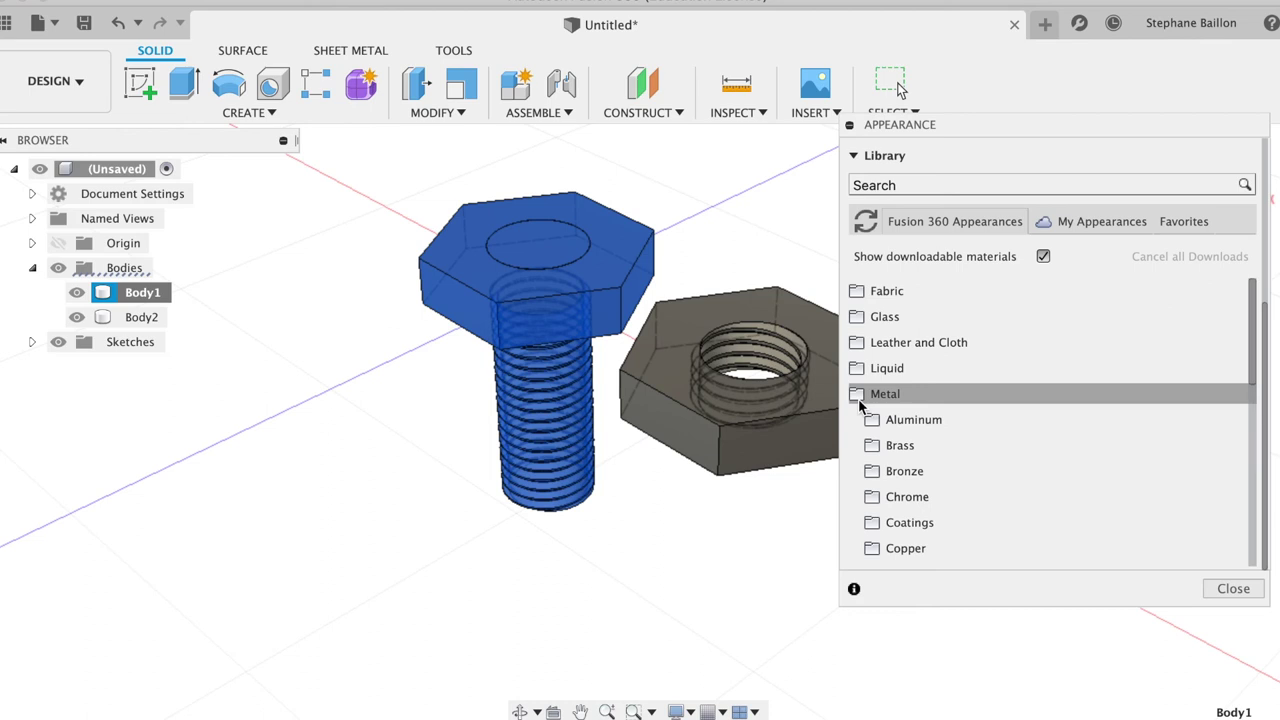
pyautogui.click(874, 498)
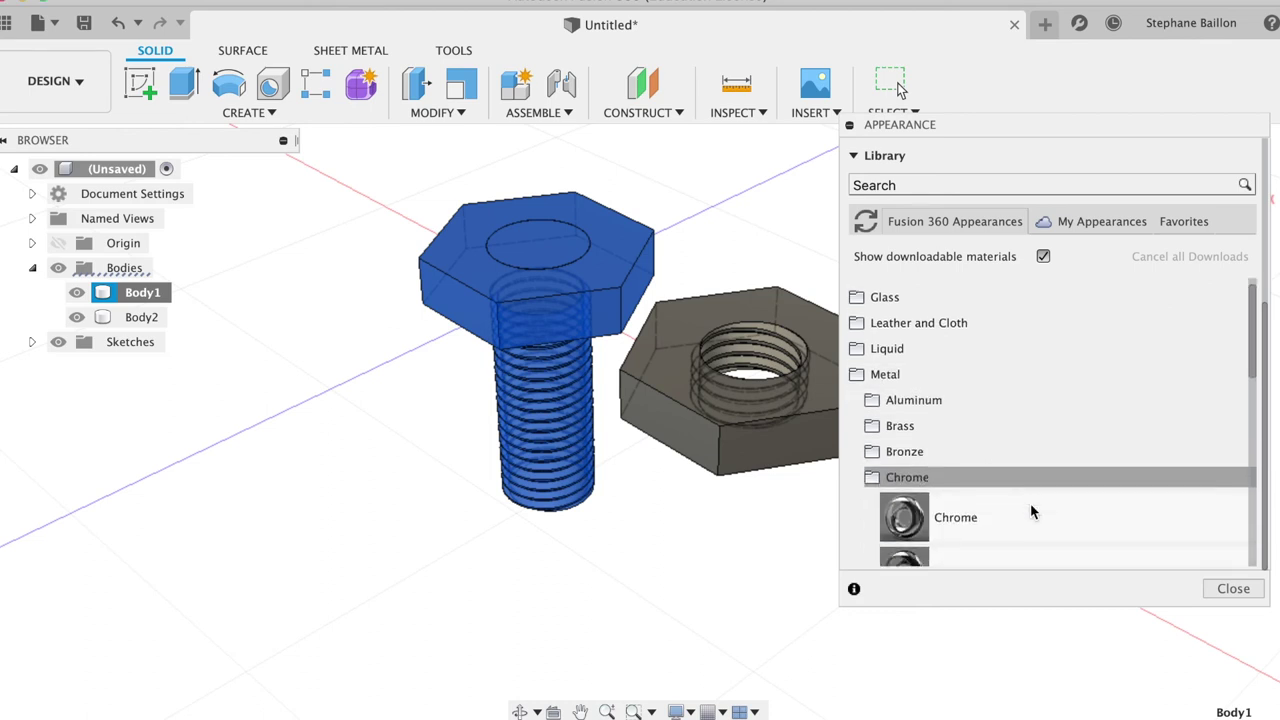
pyautogui.scroll(-3, 1031, 508)
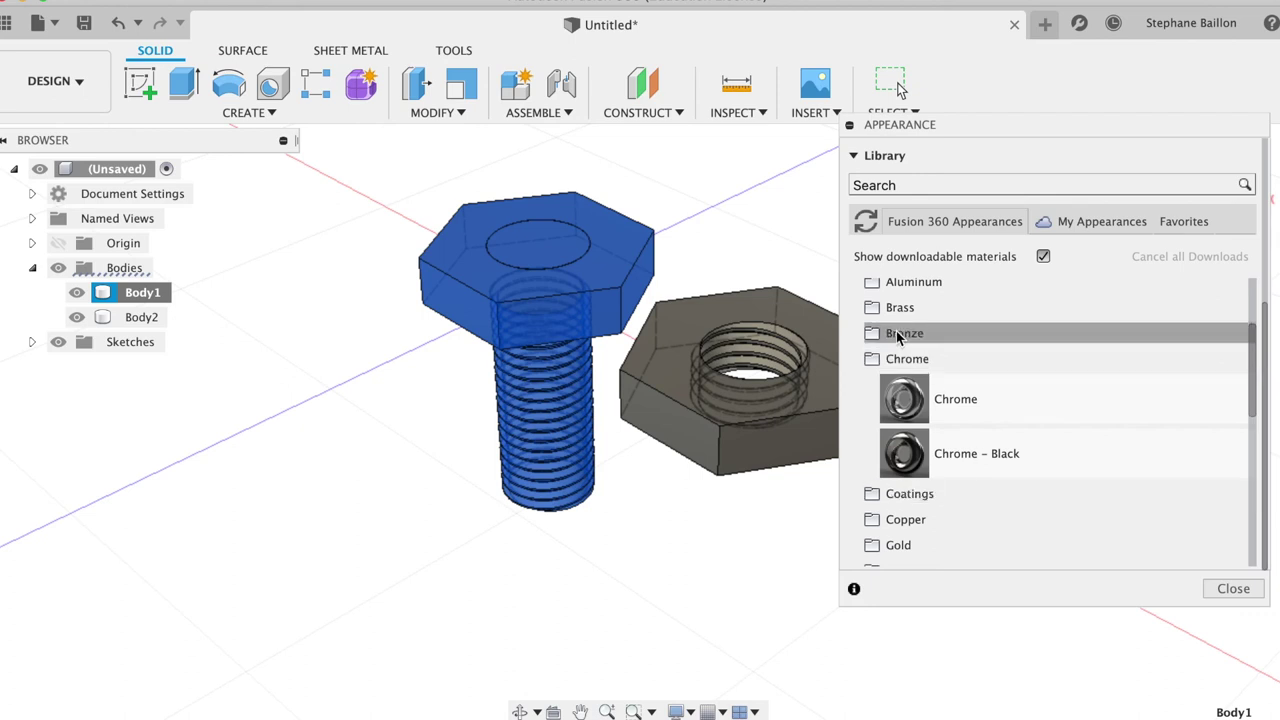
pyautogui.scroll(2, 895, 345)
pyautogui.click(872, 347)
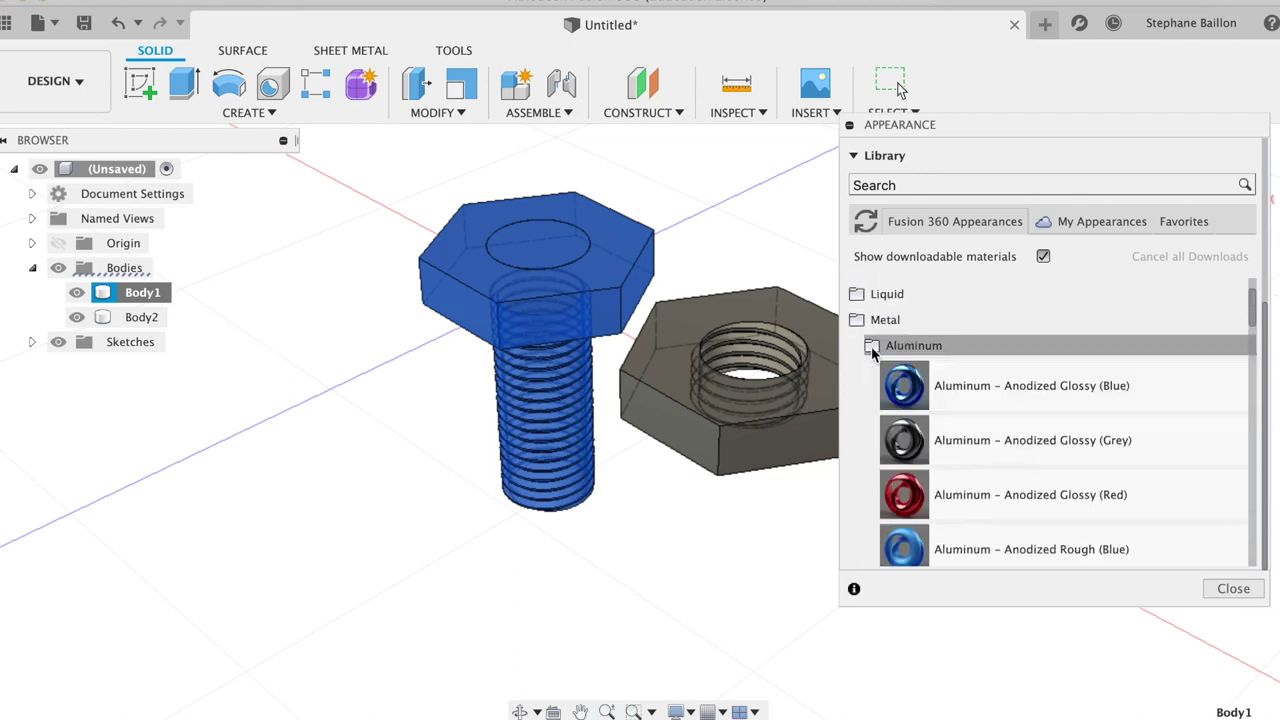
pyautogui.scroll(-7, 1000, 486)
pyautogui.scroll(-2, 1014, 486)
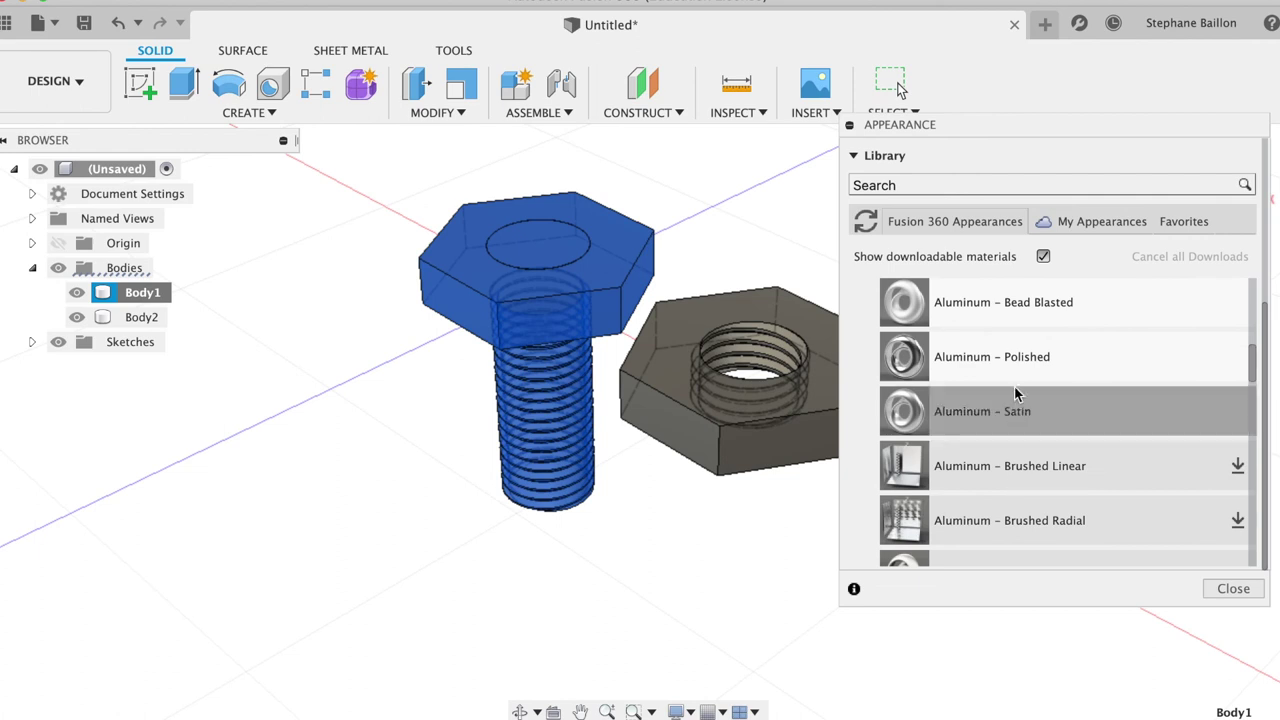
pyautogui.scroll(-1, 1014, 405)
pyautogui.scroll(-5, 1014, 400)
pyautogui.scroll(-3, 1014, 395)
pyautogui.scroll(-10, 1014, 393)
pyautogui.scroll(-1, 1014, 393)
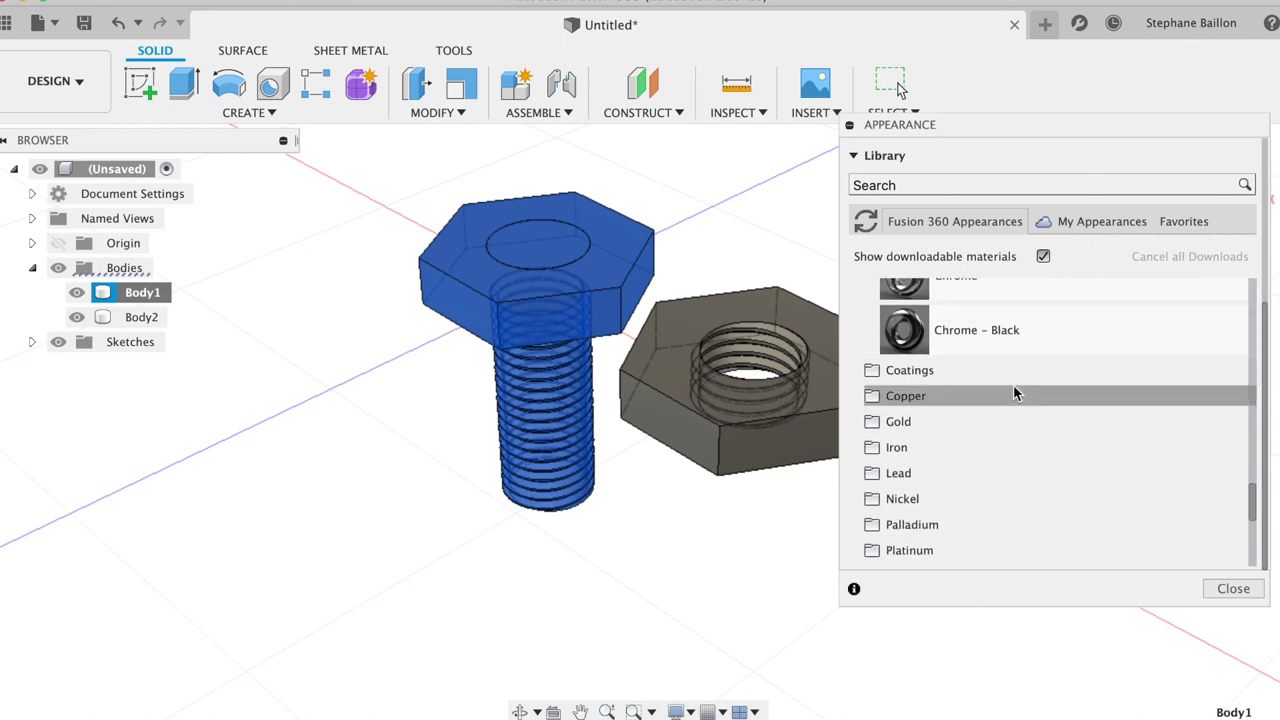
# - Browse the Platinum, Silver and Steel metal finishes
pyautogui.click(909, 550)
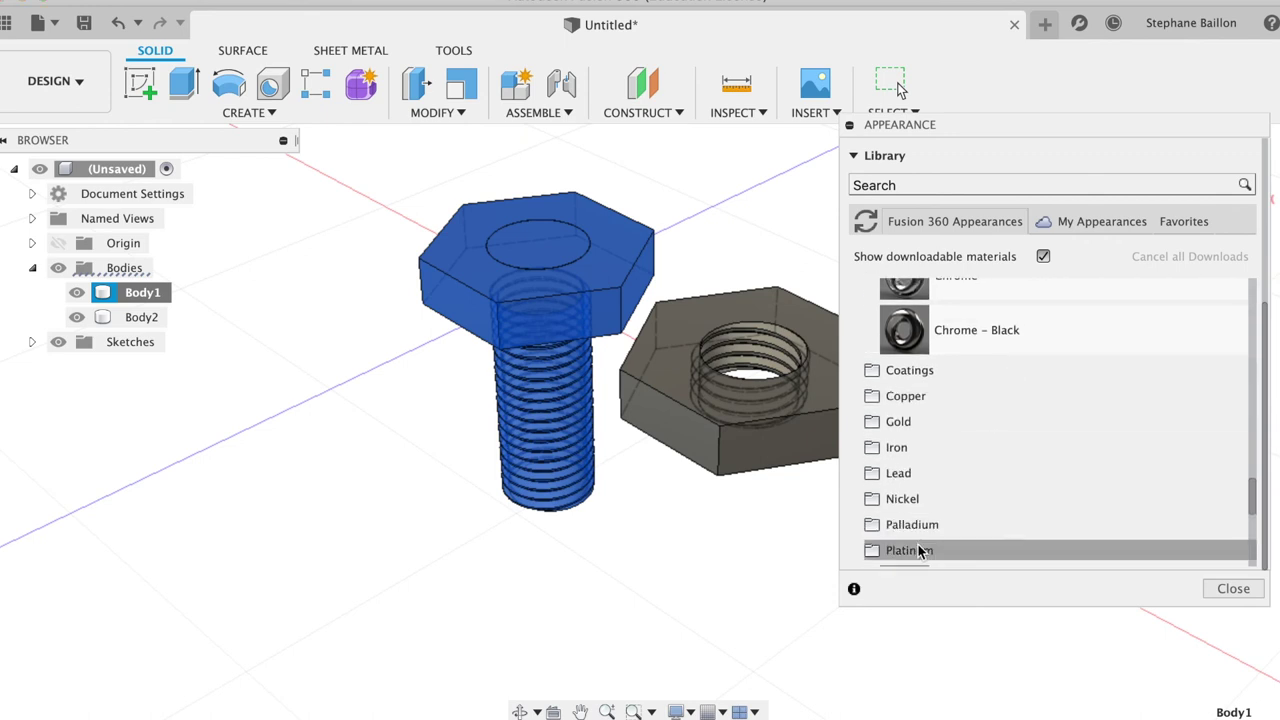
pyautogui.scroll(-5, 1002, 497)
pyautogui.scroll(-2, 1004, 510)
pyautogui.scroll(1, 1006, 523)
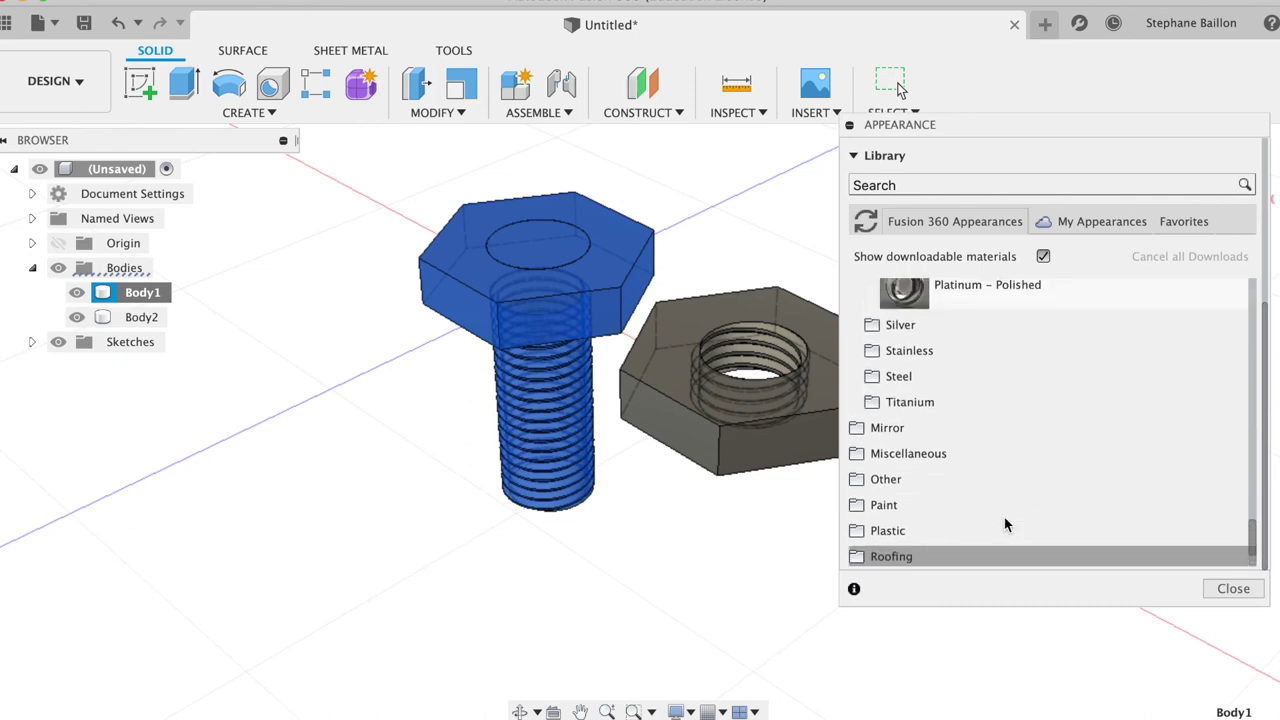
pyautogui.click(873, 335)
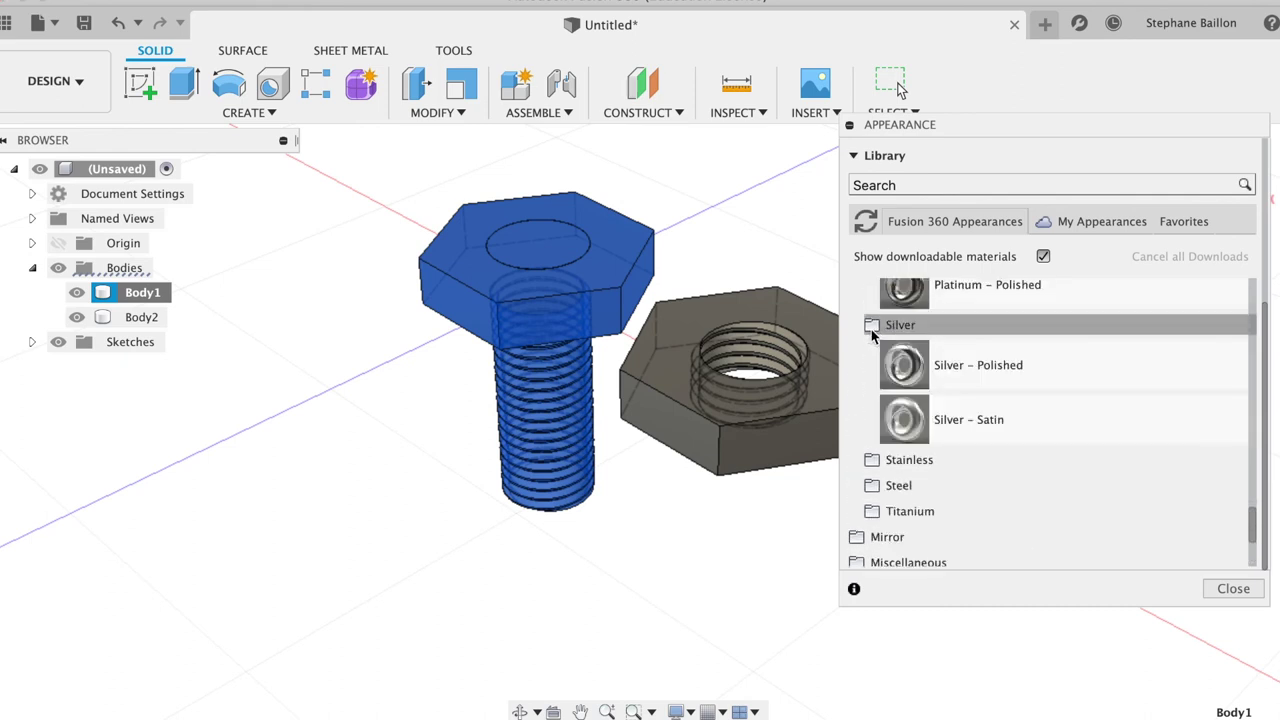
pyautogui.click(872, 490)
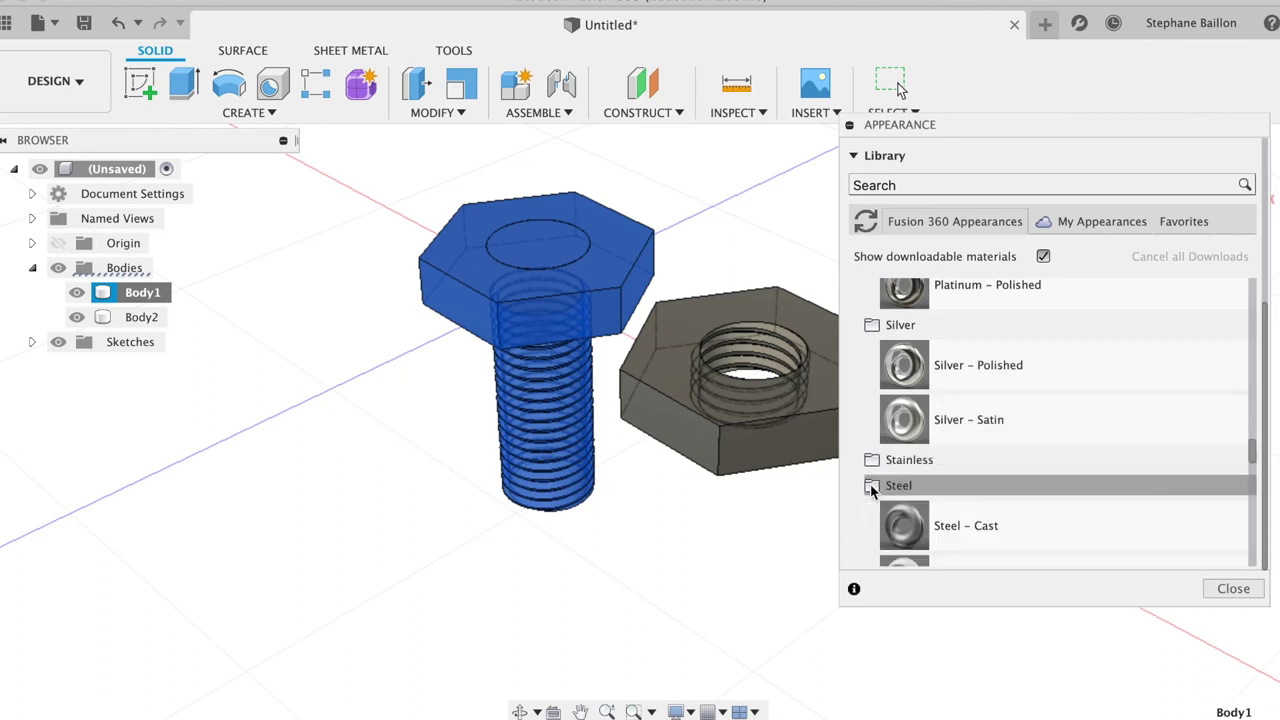
pyautogui.scroll(-3, 990, 483)
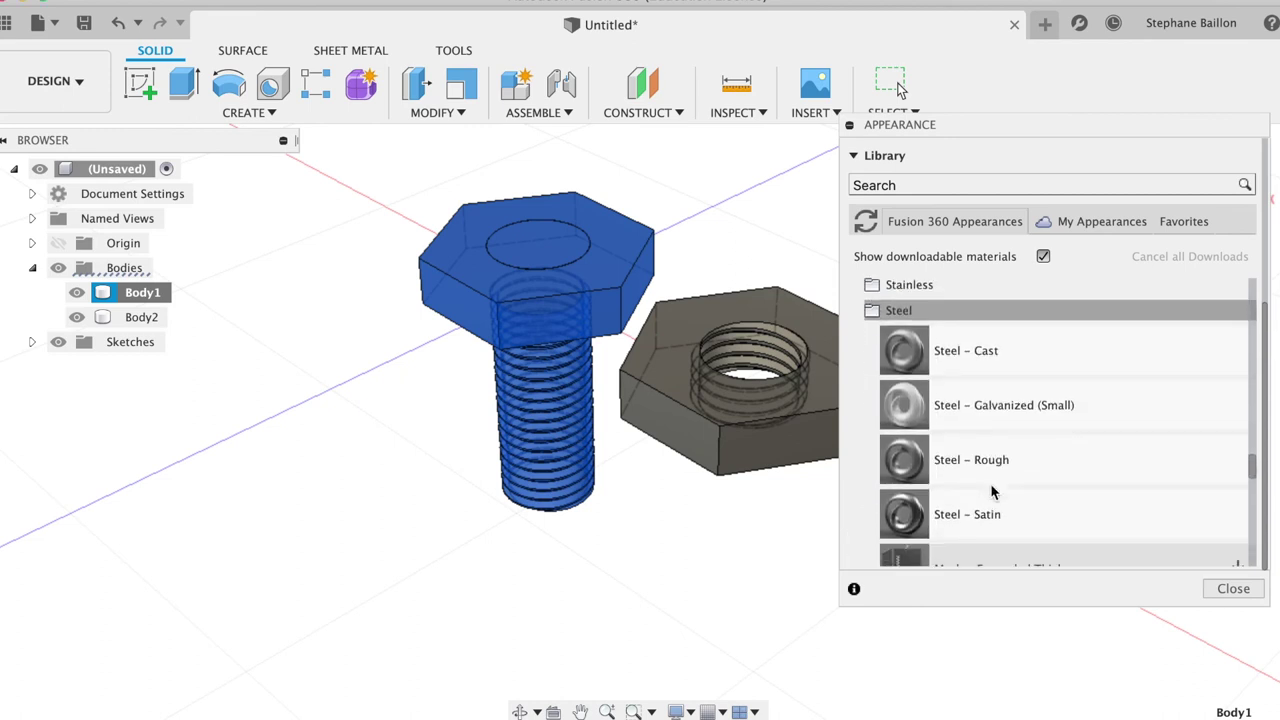
pyautogui.scroll(-3, 992, 489)
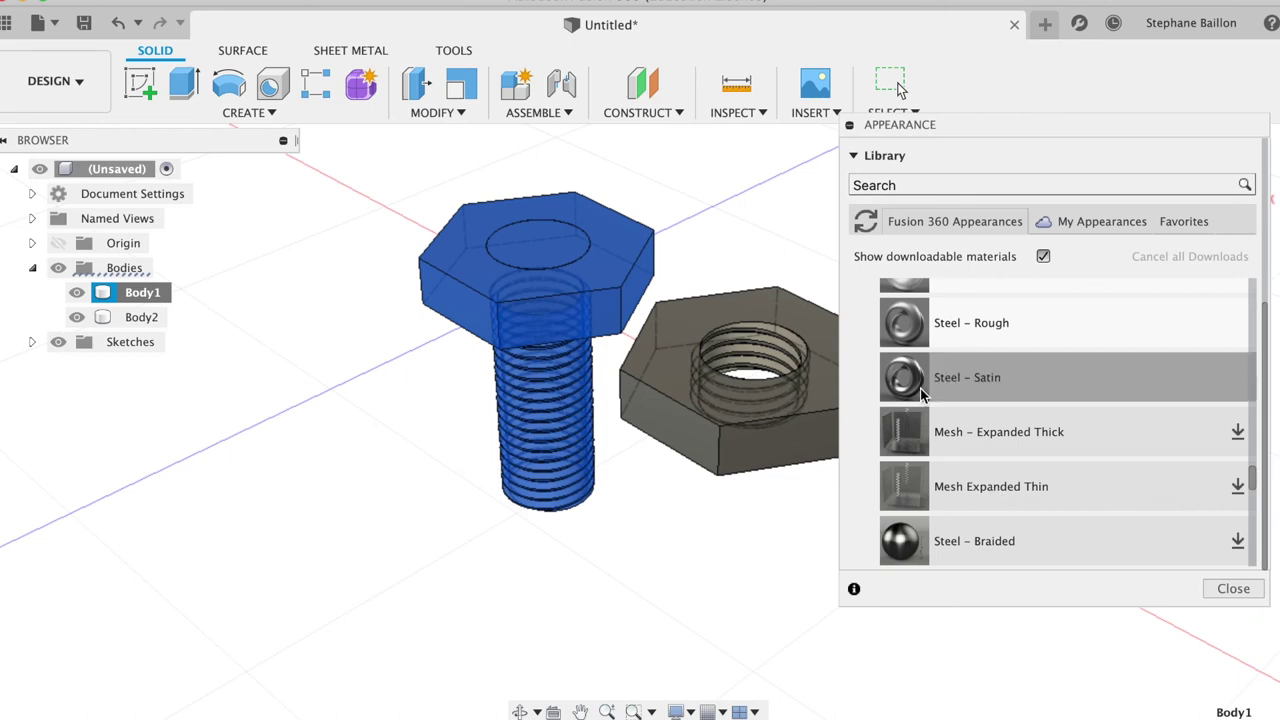
pyautogui.scroll(-3, 922, 393)
pyautogui.scroll(-3, 922, 393)
pyautogui.scroll(5, 924, 410)
pyautogui.scroll(10, 926, 425)
pyautogui.scroll(5, 926, 430)
pyautogui.scroll(5, 905, 440)
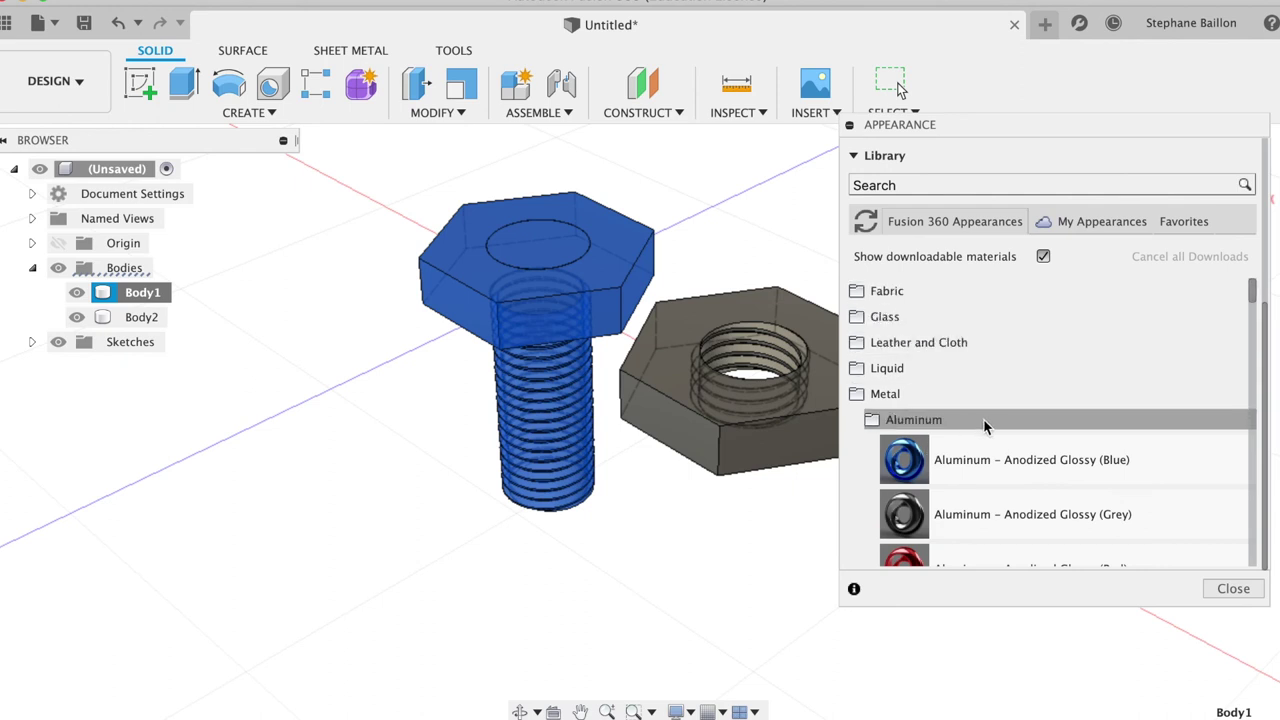
# - Apply Brass – Polished to the bolt and nut, then switch to the Render workspace
pyautogui.click(950, 412)
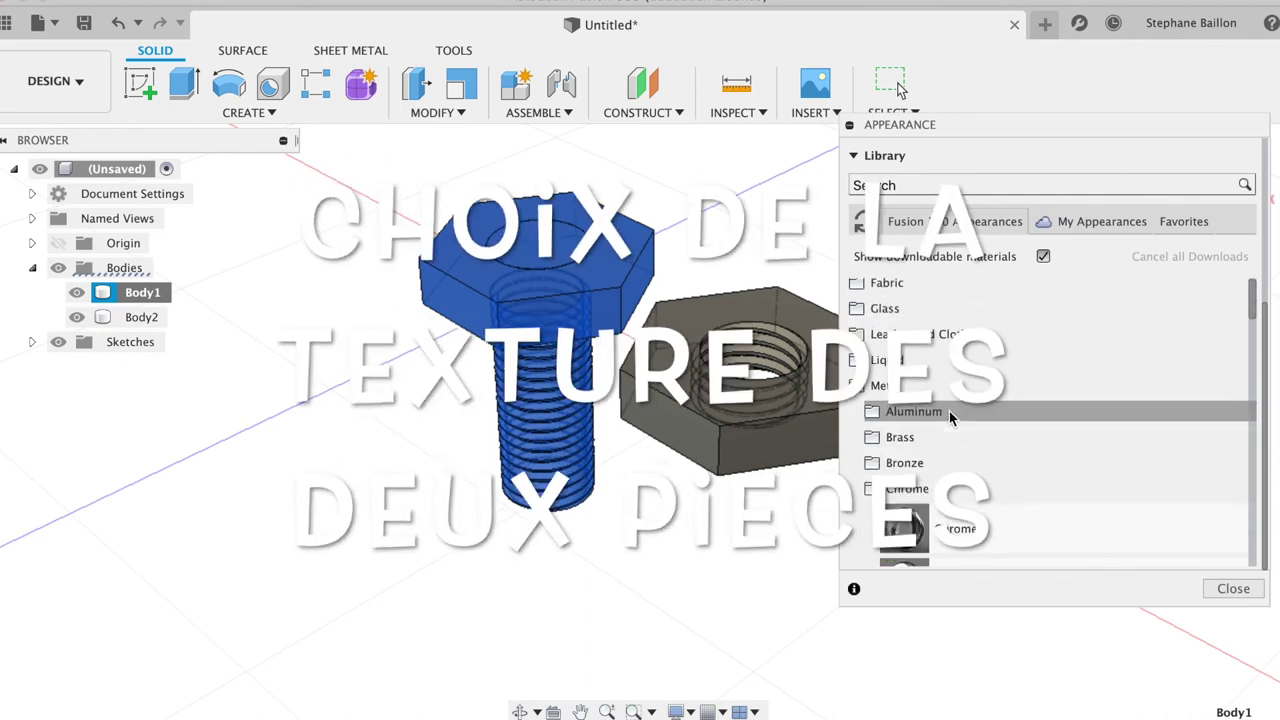
pyautogui.click(899, 440)
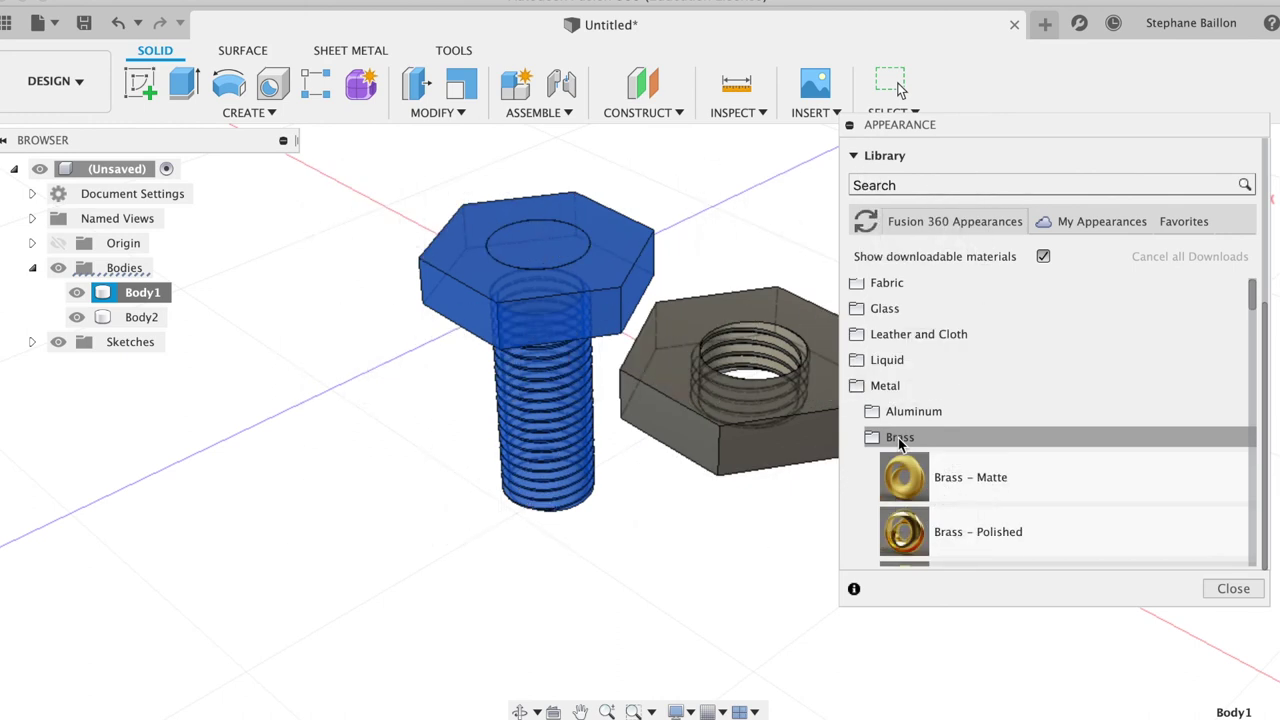
pyautogui.moveTo(904, 533); pyautogui.dragTo(520, 400)
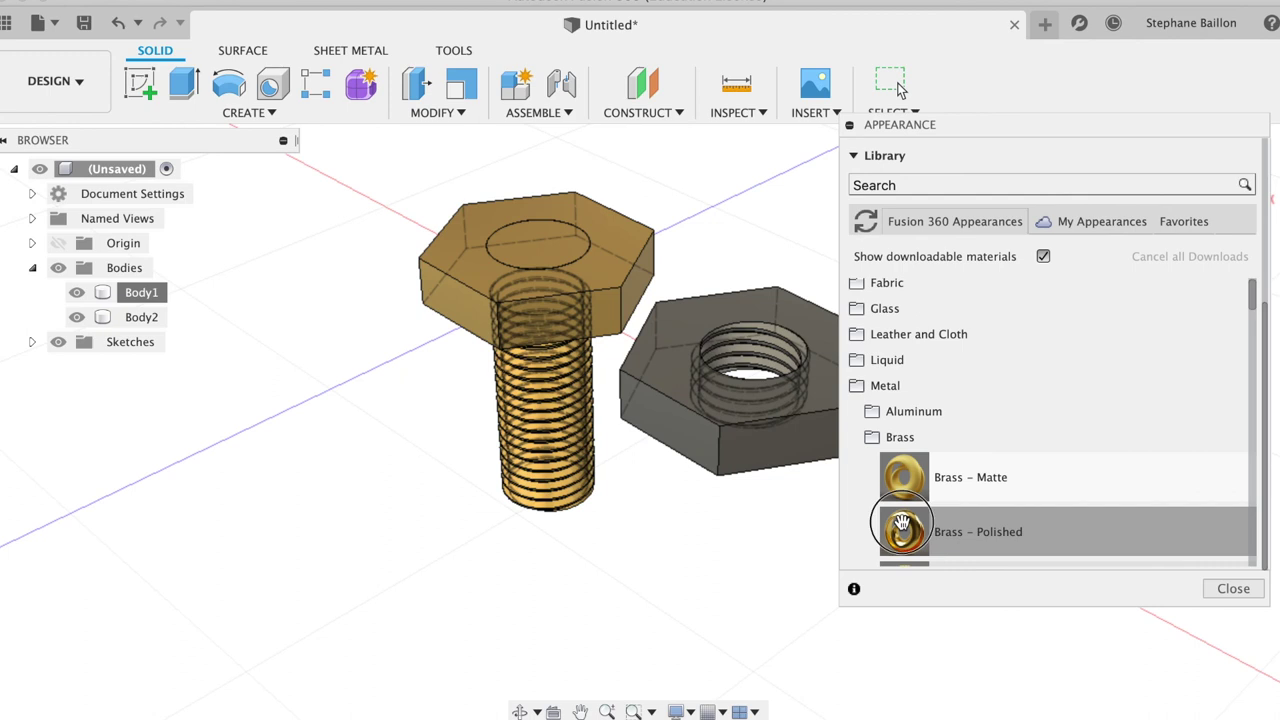
pyautogui.moveTo(902, 525); pyautogui.dragTo(777, 434)
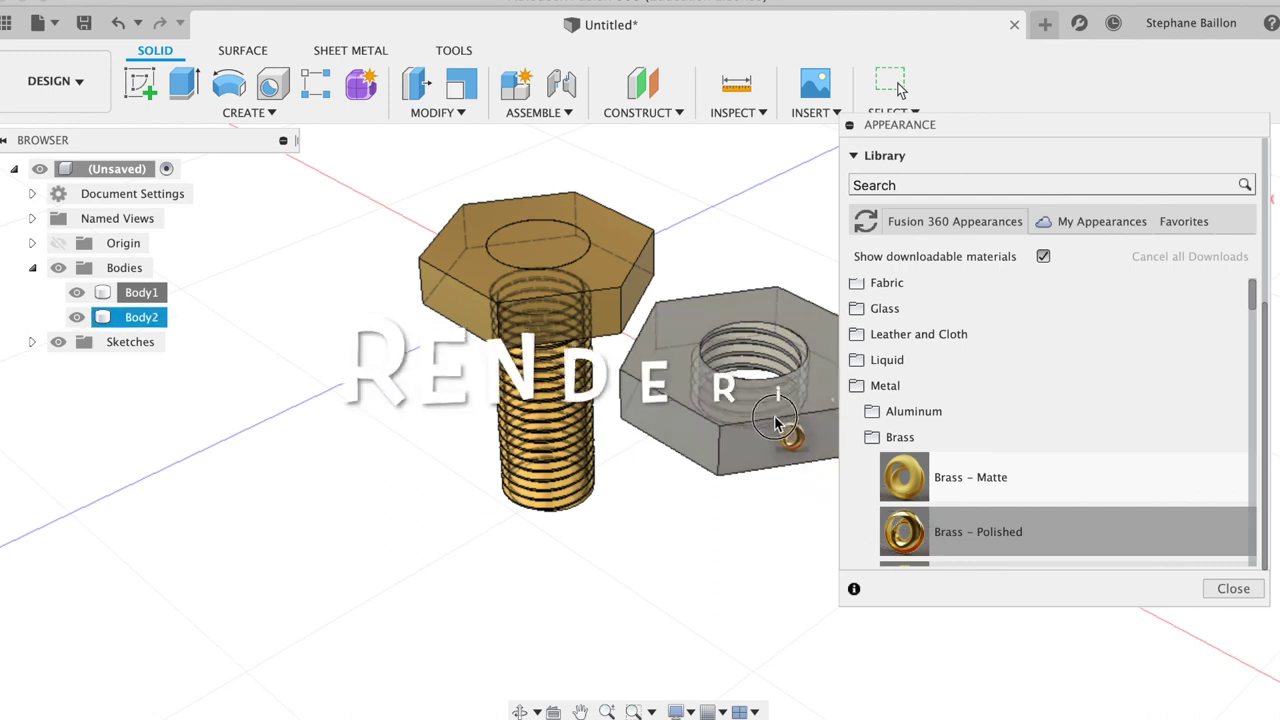
pyautogui.click(1233, 589)
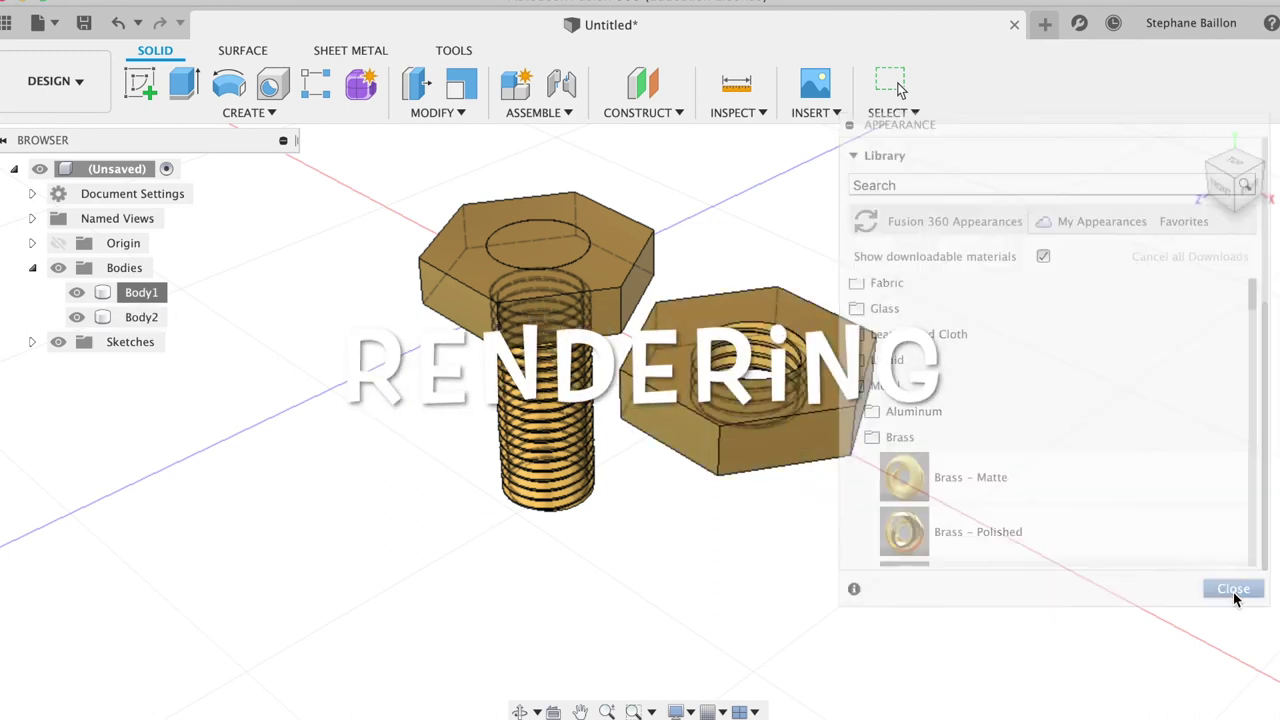
pyautogui.click(50, 80)
pyautogui.click(40, 167)
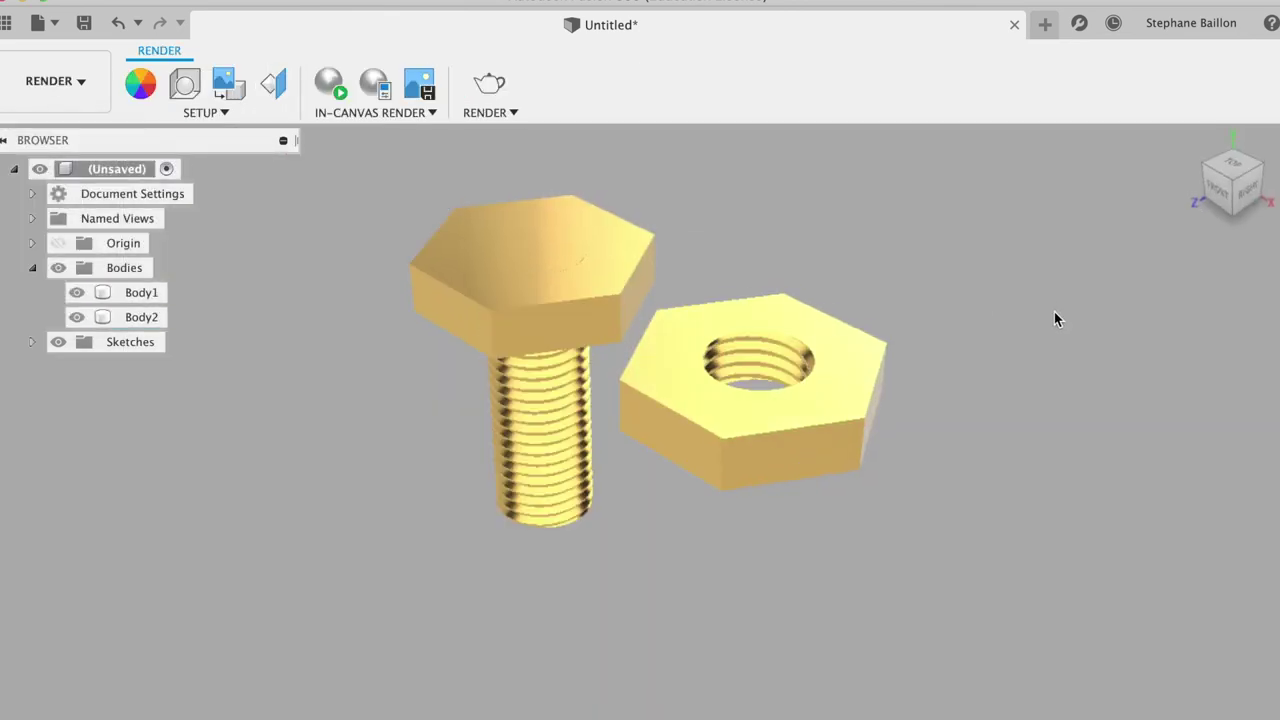
# - Orbit the brass bolt and nut from above, then restore the isometric view
pyautogui.moveTo(1211, 179)
pyautogui.mouseDown()
pyautogui.moveTo(1210, 241)
pyautogui.moveTo(1163, 266)
pyautogui.moveTo(1100, 257)
pyautogui.moveTo(1065, 195)
pyautogui.moveTo(989, 117)
pyautogui.moveTo(997, 85)
pyautogui.moveTo(997, 160)
pyautogui.moveTo(1037, 191)
pyautogui.moveTo(1091, 208)
pyautogui.moveTo(1120, 200)
pyautogui.mouseUp()
pyautogui.click(1200, 205)
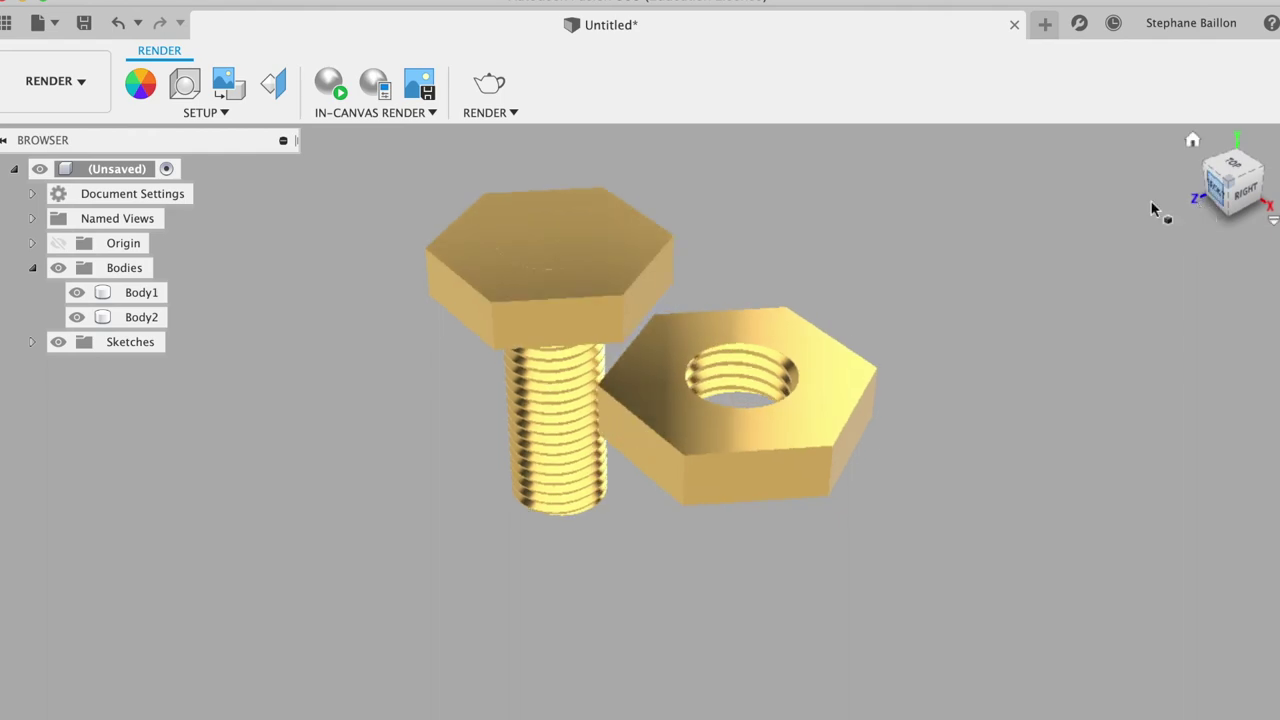